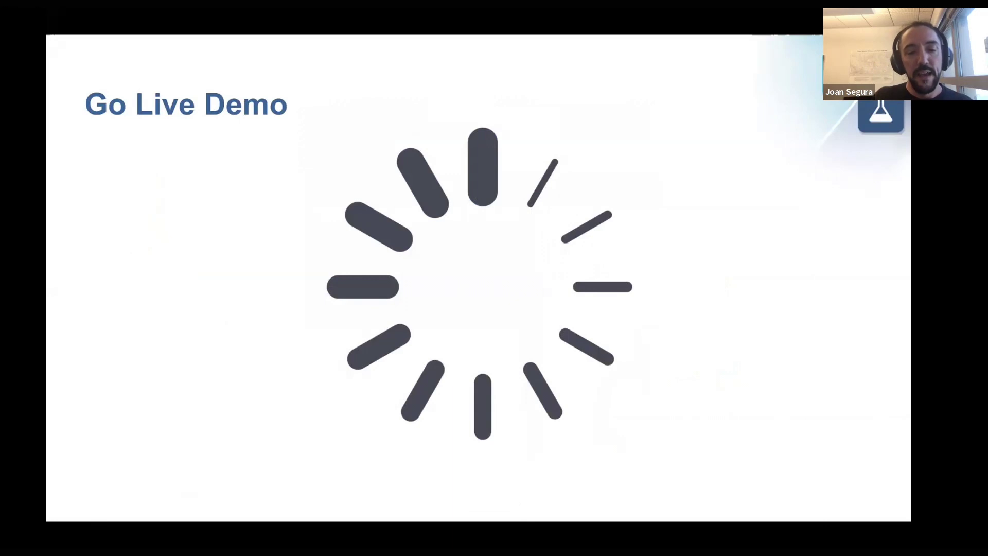
# - Switch to Chrome, open the RCSB PDB Advanced Search, collapse Structure Attributes and expand Sequence Similarity to examine its input fields
pyautogui.hotkey('ctrl', 'Right')
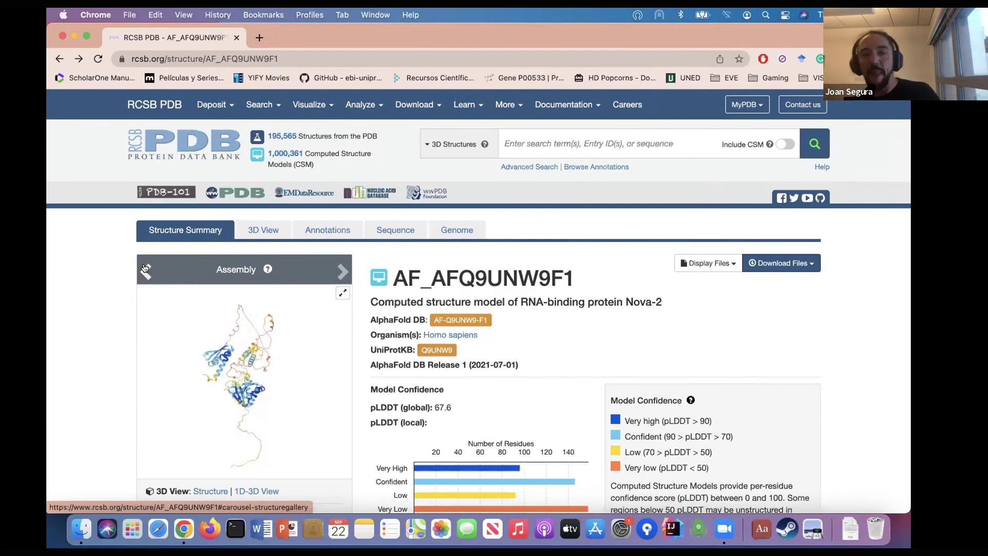
pyautogui.click(530, 170)
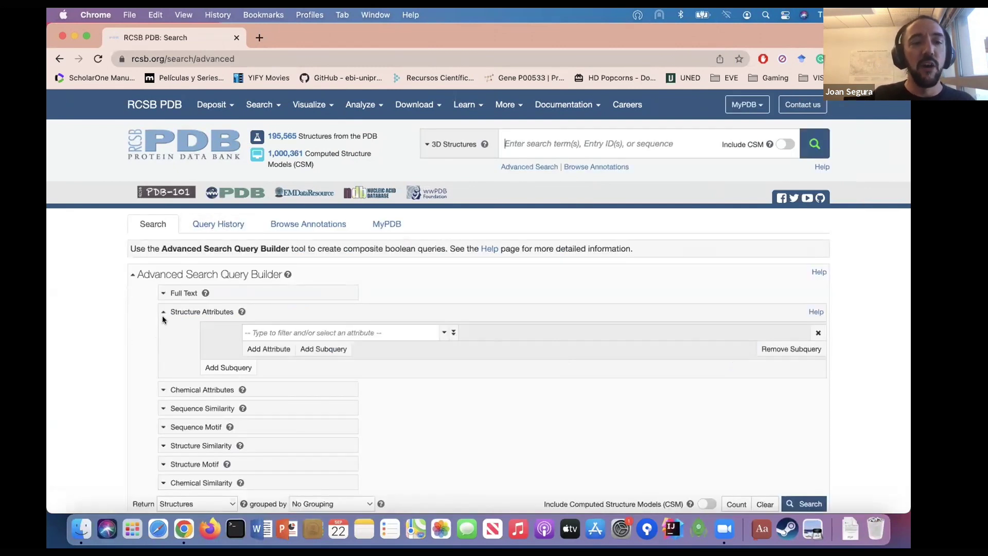
pyautogui.click(162, 310)
pyautogui.scroll(-2, 79, 315)
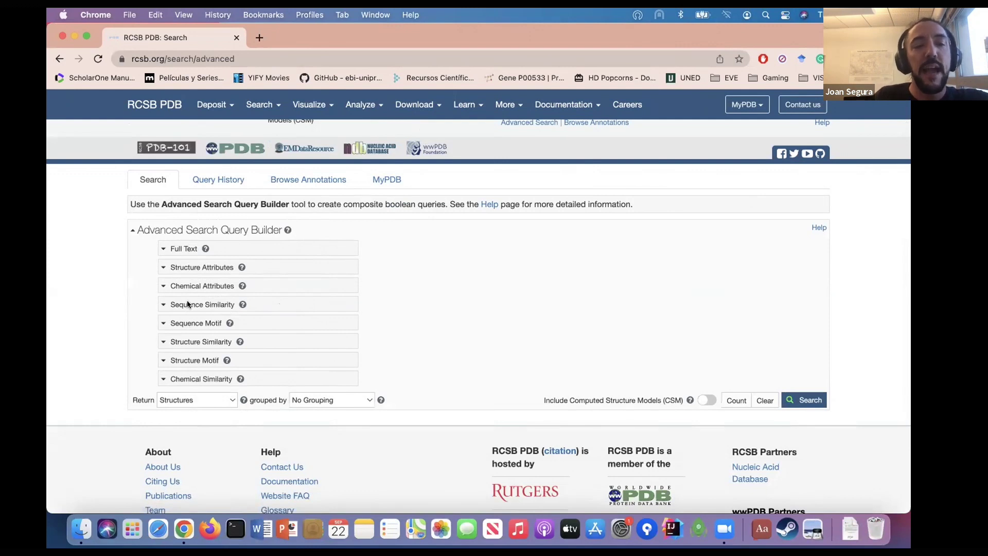
pyautogui.click(163, 304)
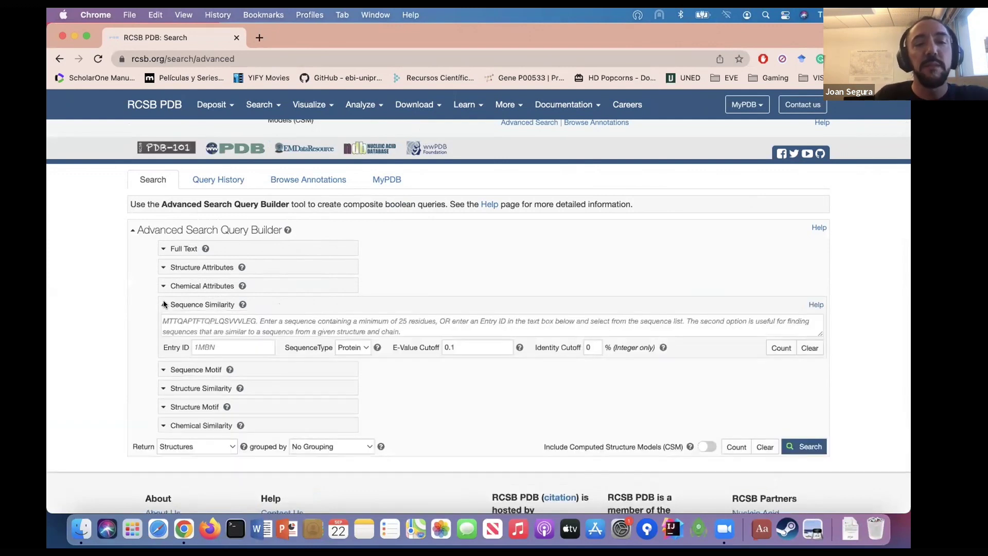
pyautogui.click(260, 320)
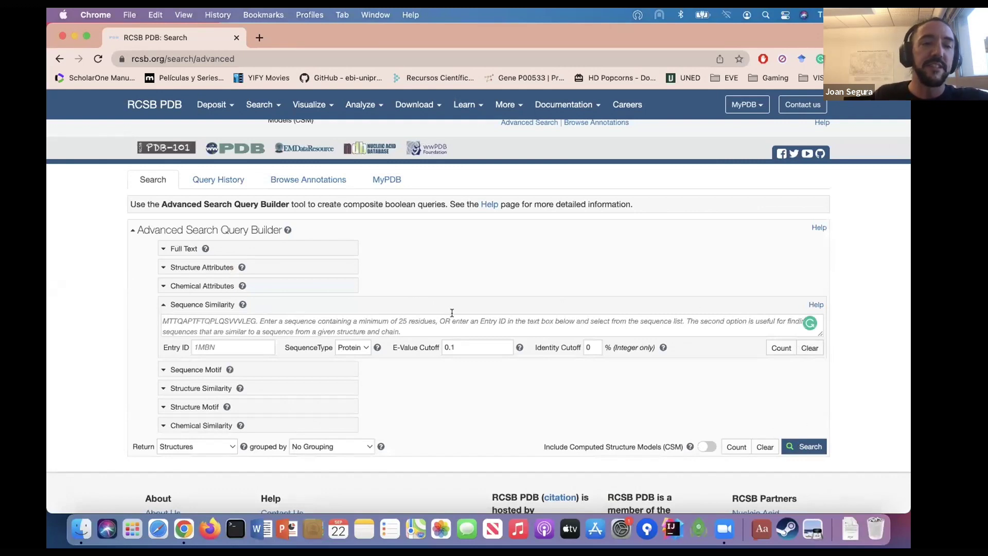
# - Enter "hemoglobin" as a Full Text search term in the query builder, and return to the AF_AFQ9UNW9F1 structure page without searching
pyautogui.click(181, 248)
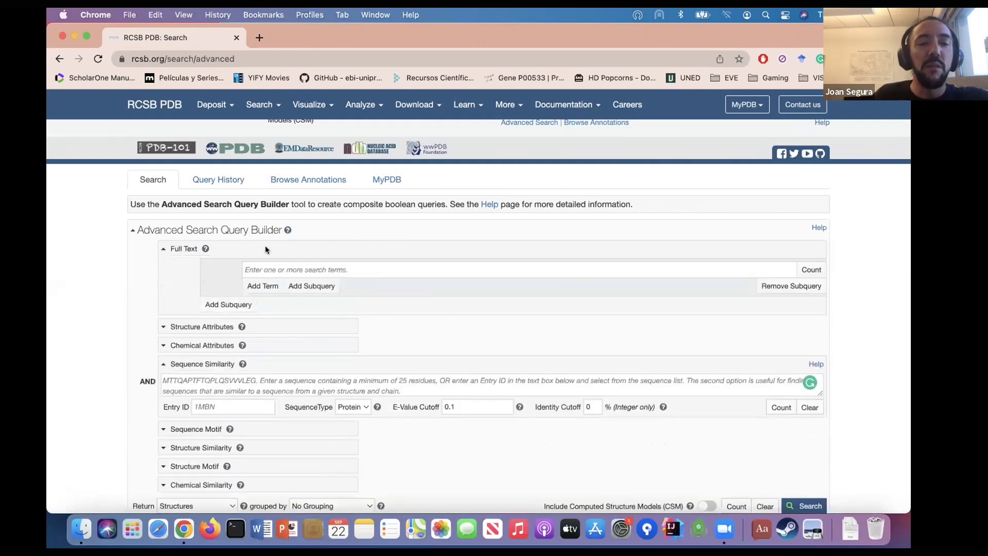
pyautogui.click(314, 264)
pyautogui.write('h')
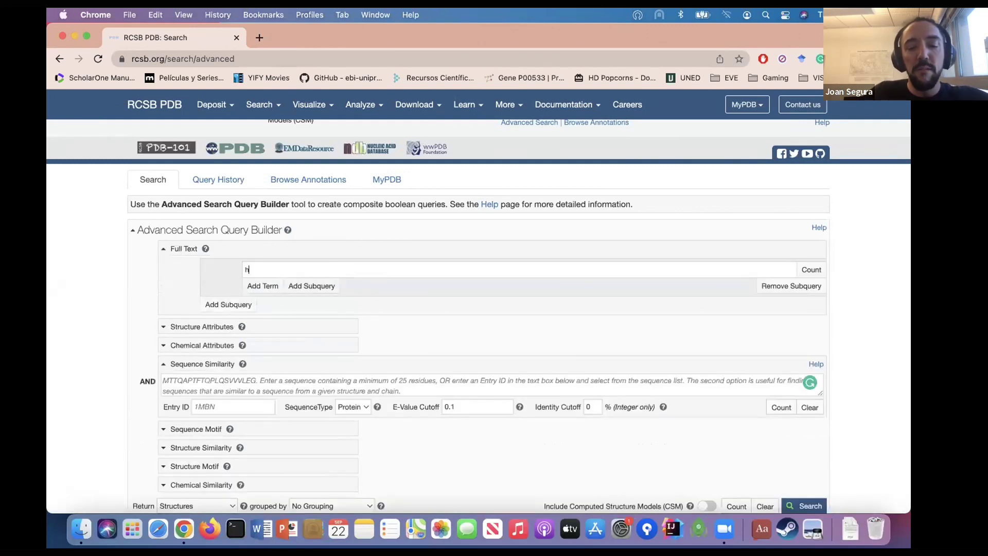
pyautogui.write('emoglobin')
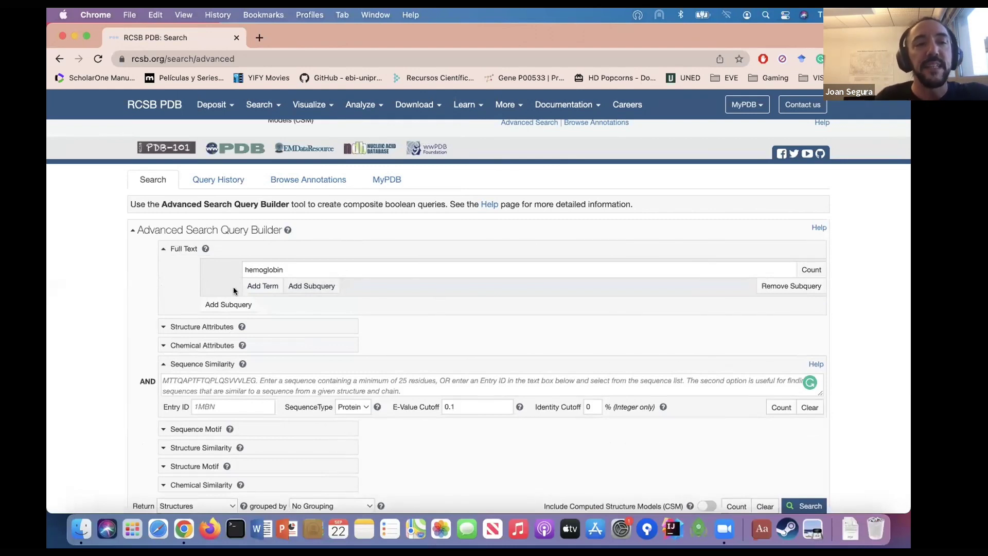
pyautogui.click(58, 59)
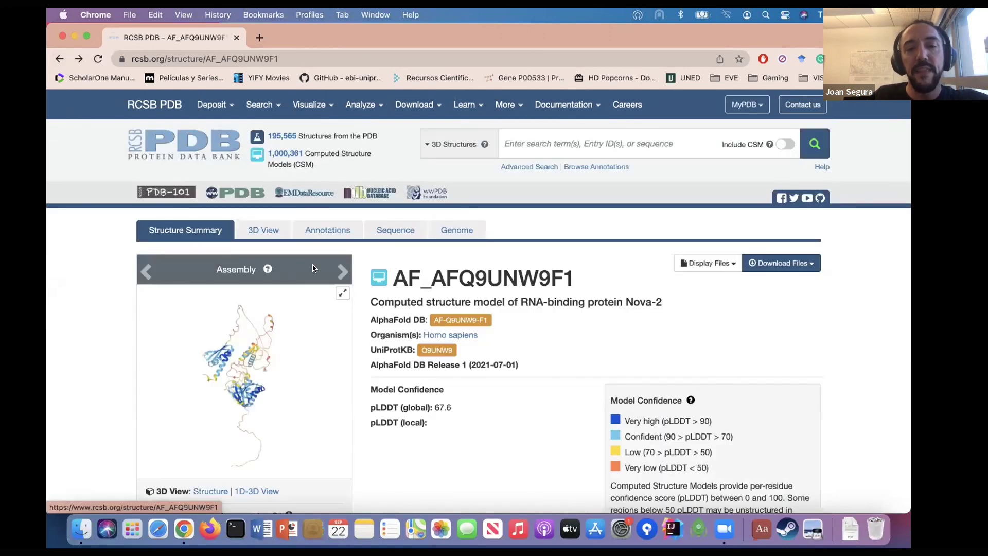
# - Find proteins similar to RNA-binding protein Nova-2 by sequence from the Macromolecules section, using a 30% identity cutoff
pyautogui.scroll(-8, 356, 290)
pyautogui.scroll(-3, 356, 290)
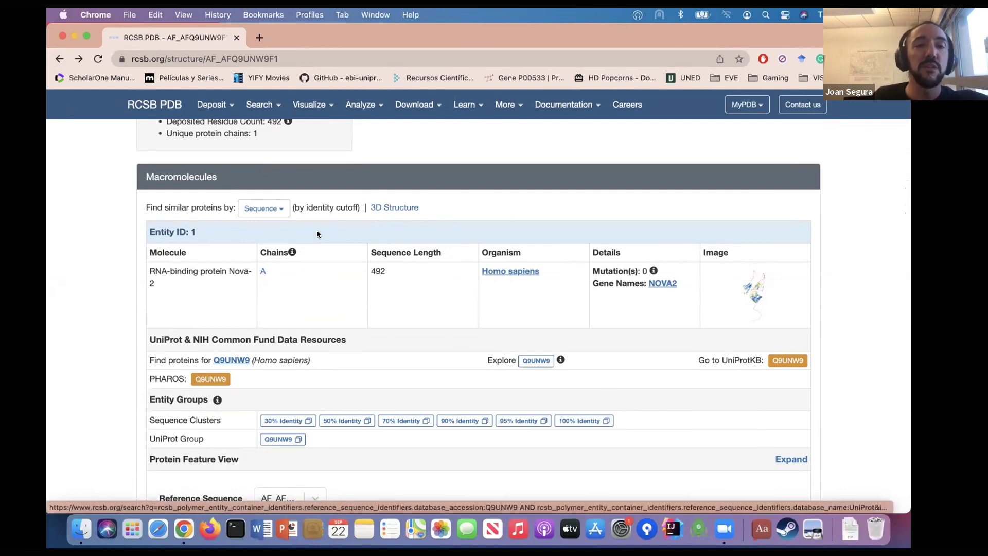
pyautogui.click(277, 209)
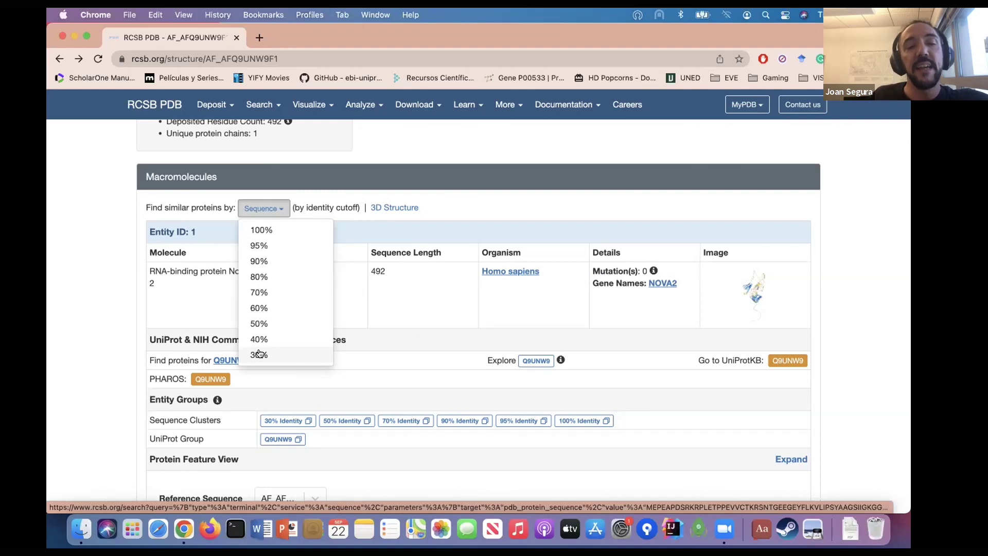
pyautogui.click(180, 294)
pyautogui.scroll(1, 197, 265)
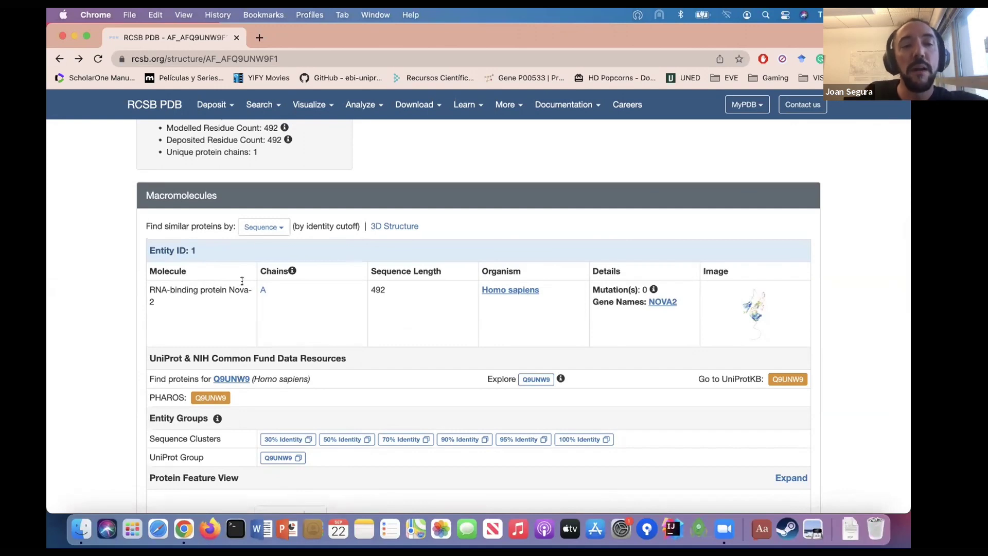
pyautogui.click(273, 226)
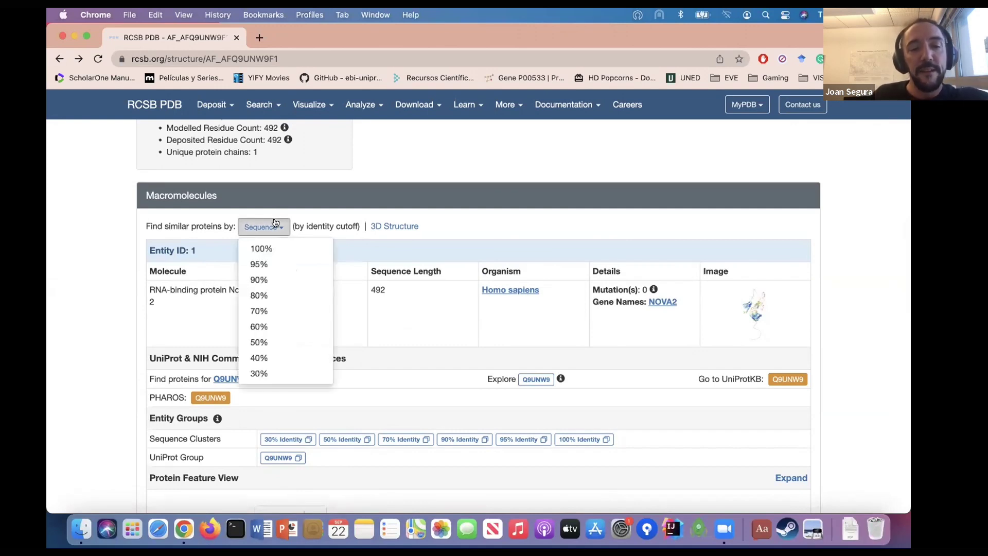
pyautogui.click(259, 367)
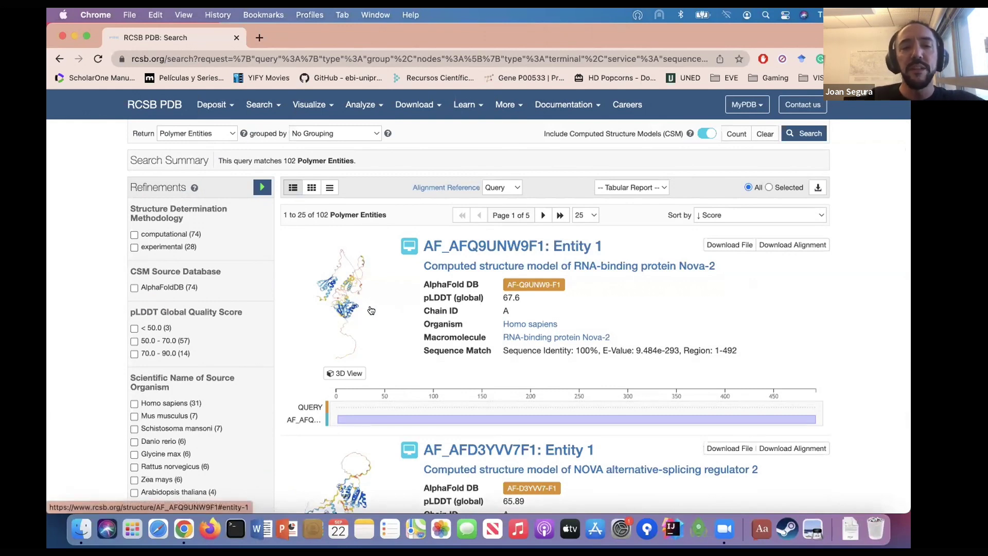
# - Enlarge the sequence box of the Sequence Similarity query to review the full protein sequence and the search settings
pyautogui.scroll(2, 97, 260)
pyautogui.scroll(8, 97, 260)
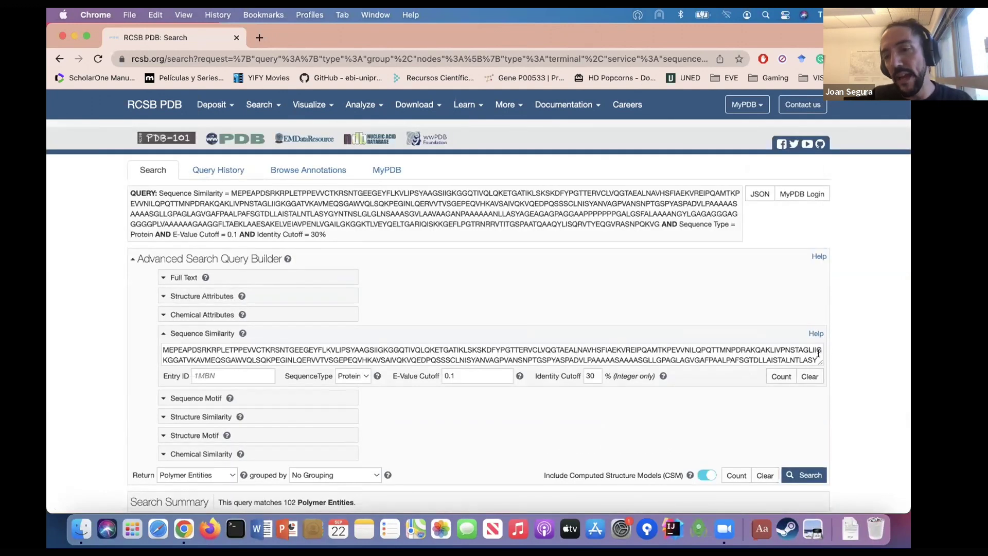
pyautogui.moveTo(819, 361); pyautogui.dragTo(848, 390)
pyautogui.scroll(-1, 848, 390)
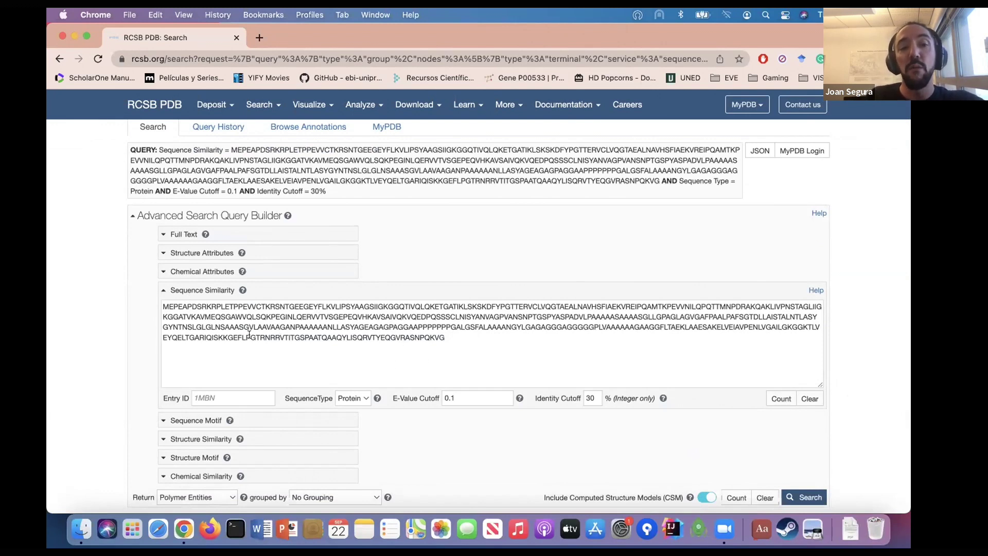
# - Examine the matching polymer entities in the results list, comparing their sequence matches and alignments with the query
pyautogui.scroll(-3, 92, 329)
pyautogui.scroll(-6, 93, 334)
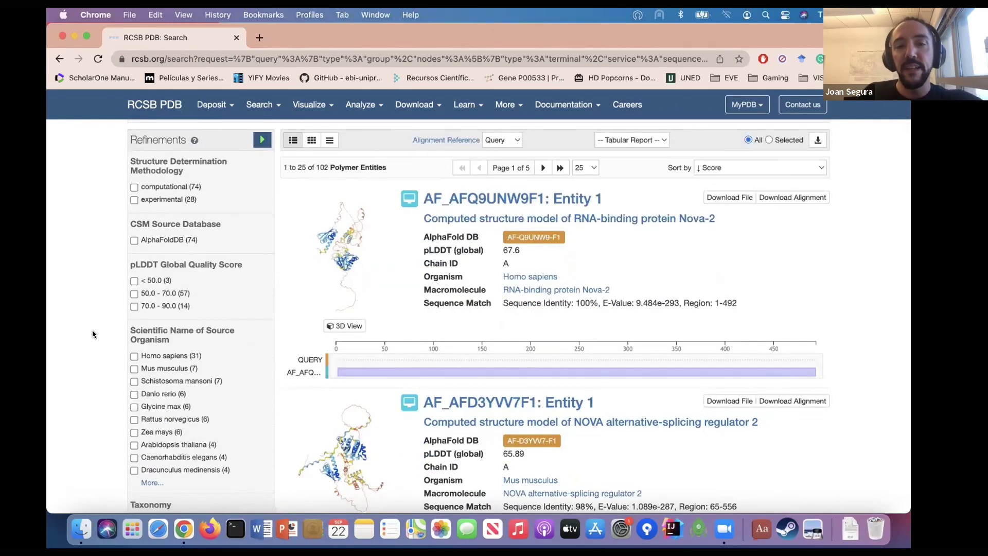
pyautogui.scroll(-12, 93, 334)
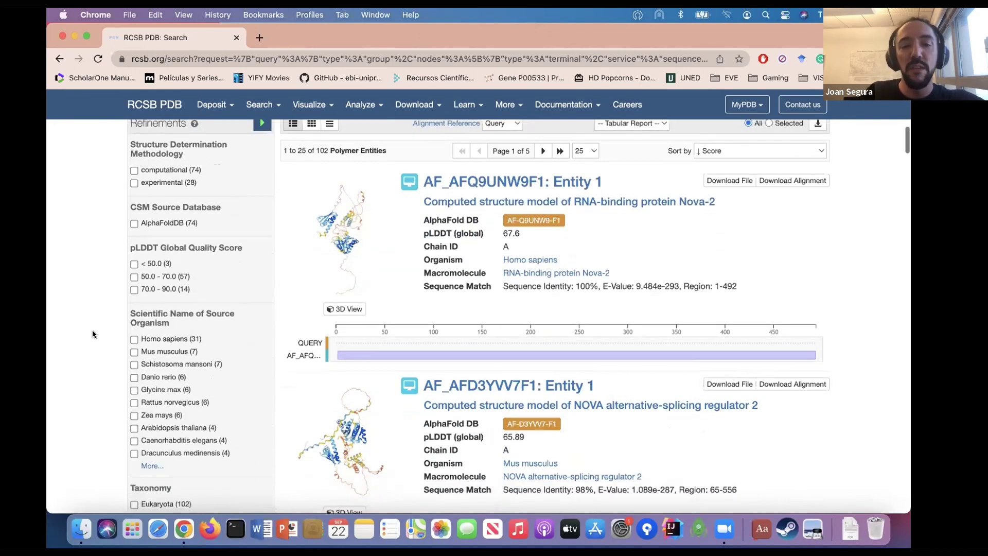
pyautogui.scroll(-17, 93, 334)
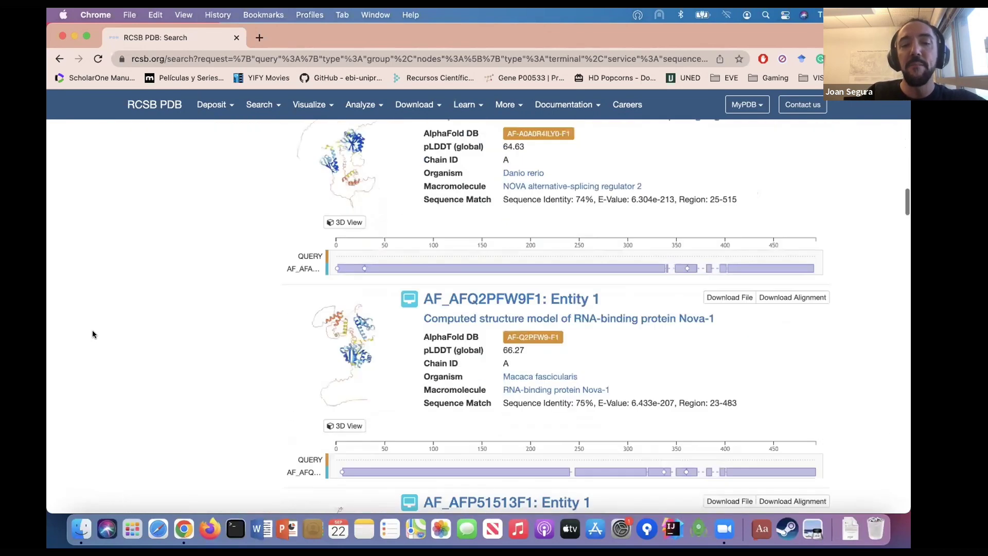
pyautogui.scroll(-3, 93, 334)
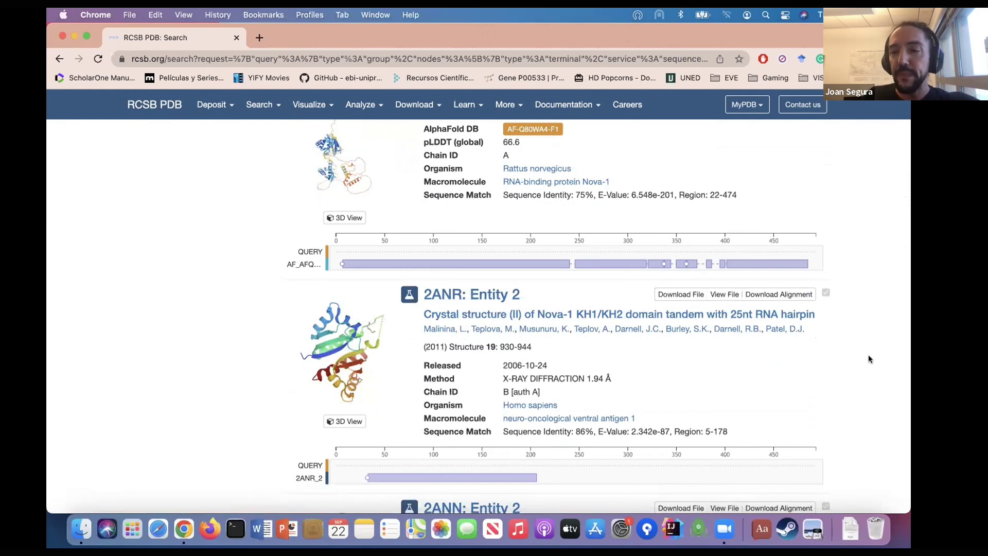
pyautogui.scroll(10, 869, 359)
pyautogui.scroll(15, 869, 359)
pyautogui.scroll(9, 869, 359)
pyautogui.scroll(1, 868, 359)
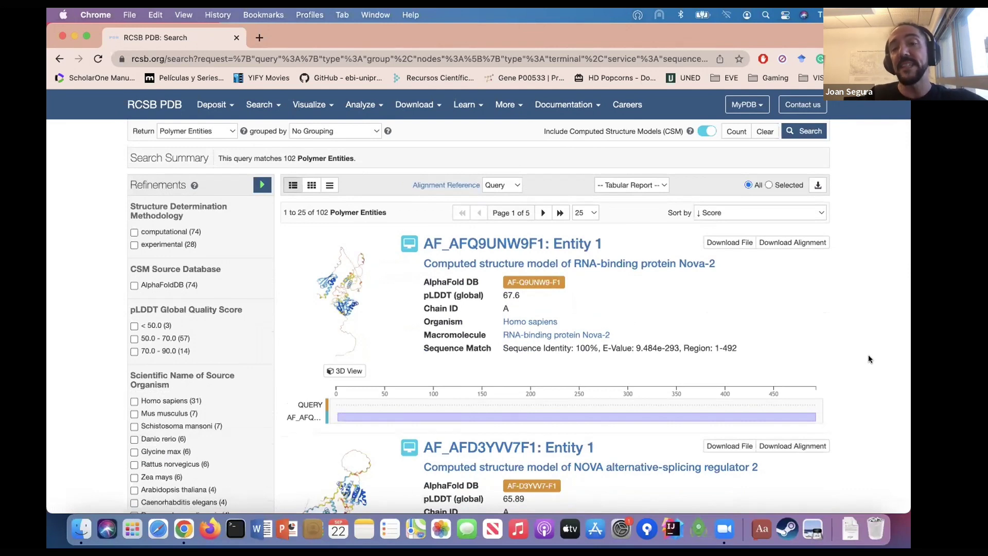
pyautogui.scroll(-1, 869, 358)
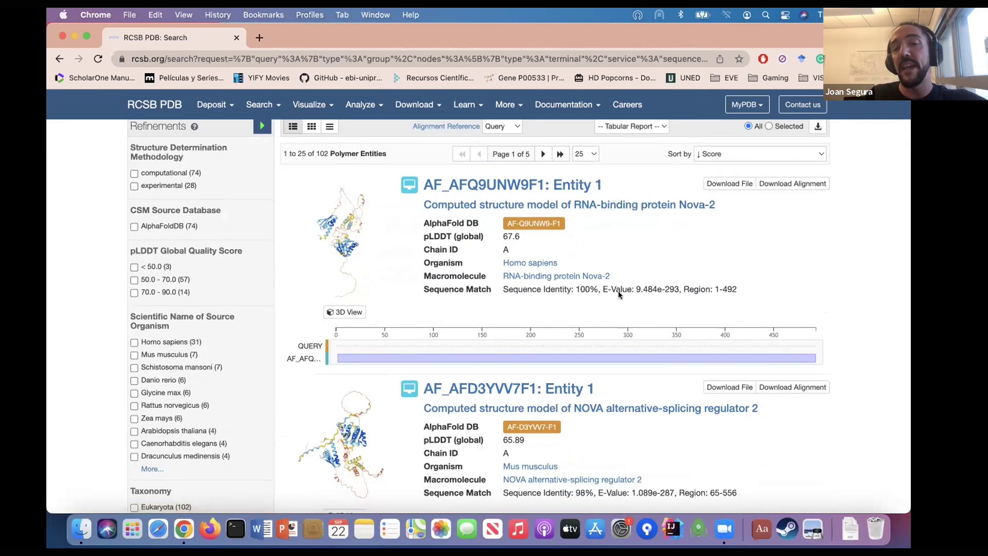
pyautogui.scroll(-3, 856, 311)
pyautogui.scroll(-8, 857, 316)
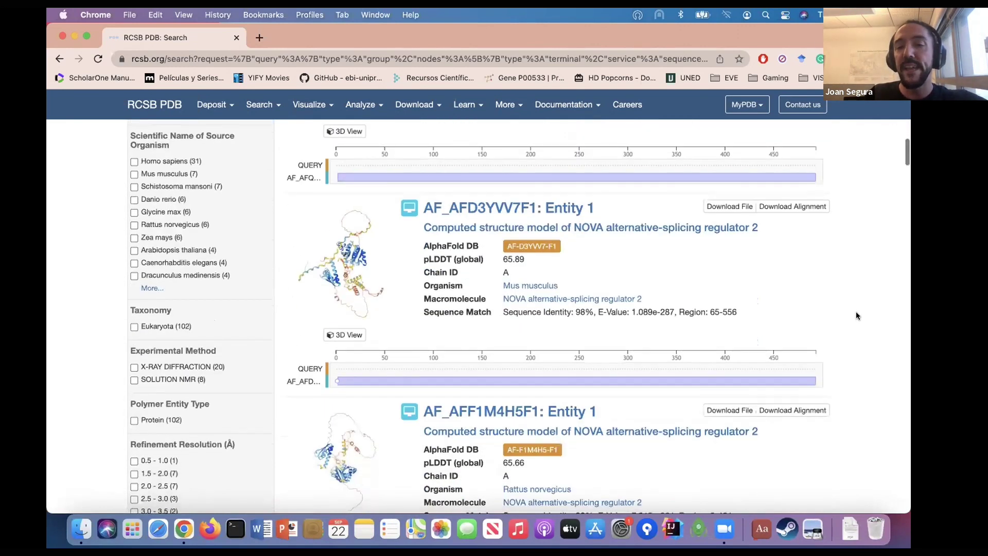
pyautogui.scroll(-3, 856, 316)
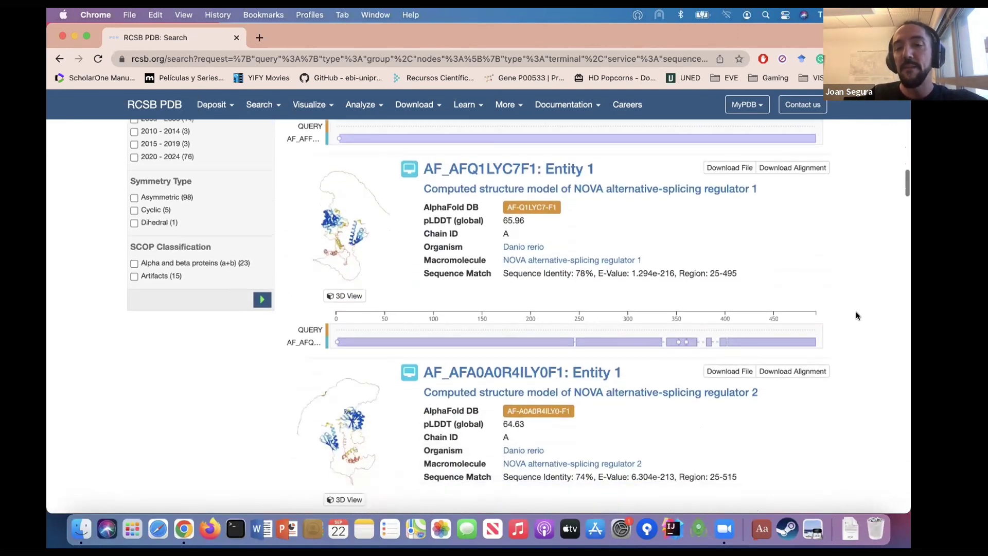
pyautogui.scroll(6, 857, 316)
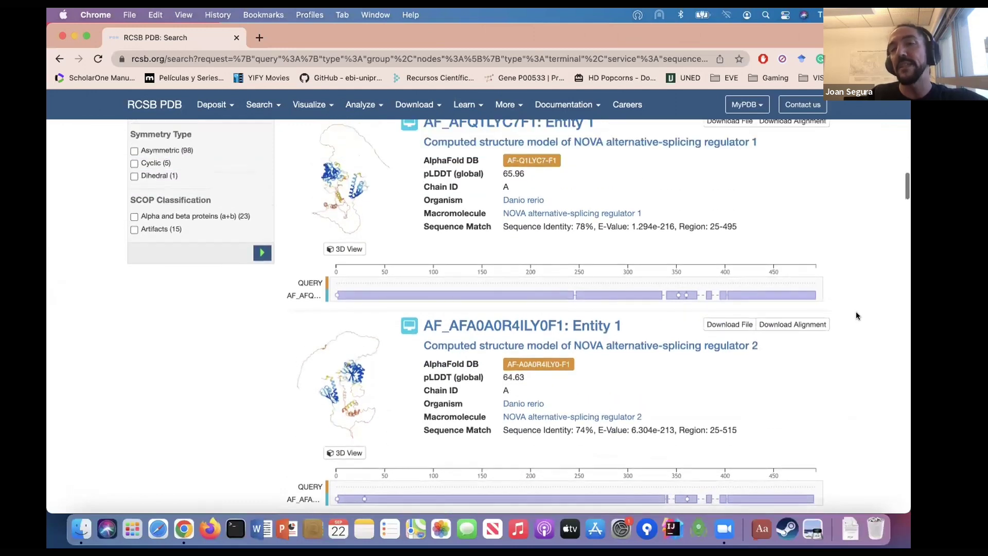
pyautogui.scroll(5, 856, 316)
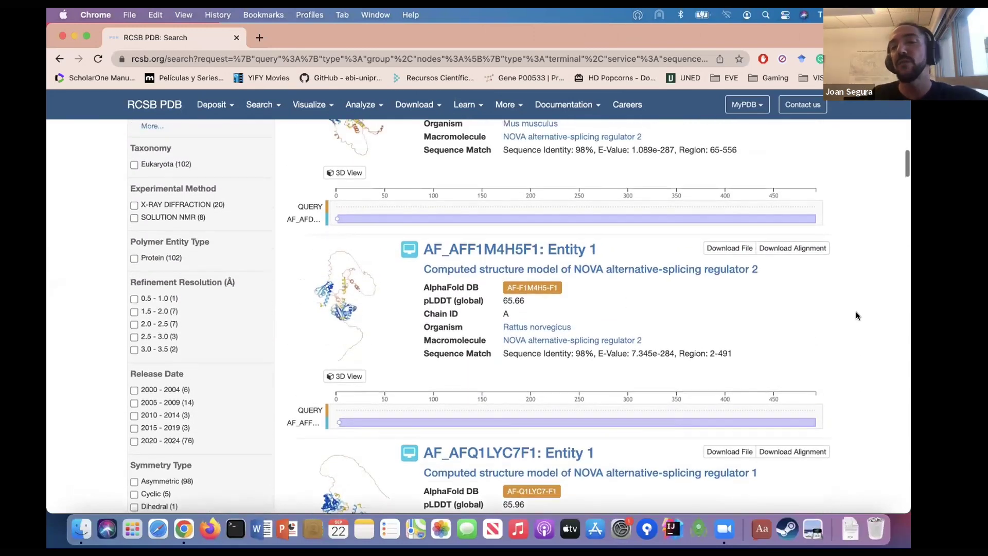
pyautogui.scroll(3, 857, 316)
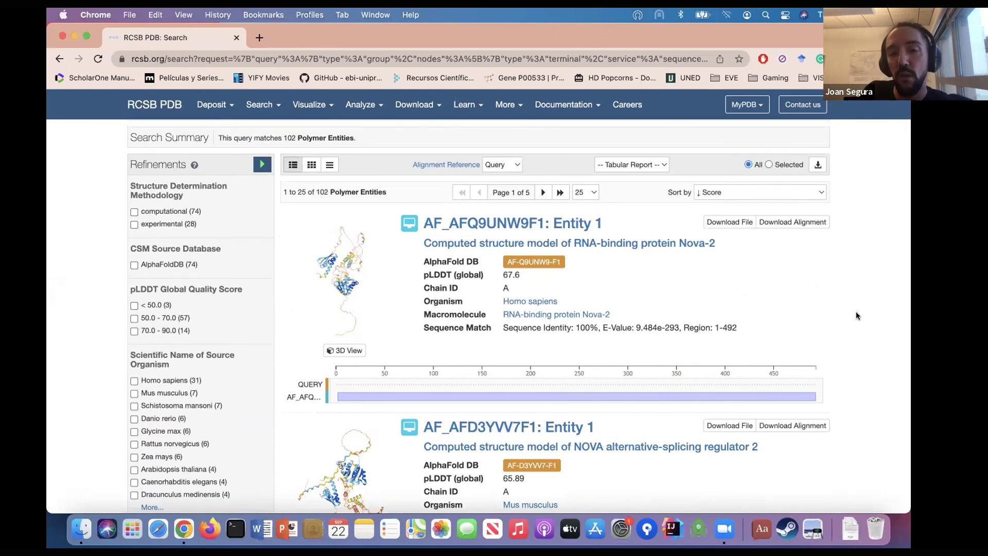
# - Sort the search results by Priority: Experimental First and look through the first page of entities
pyautogui.click(808, 188)
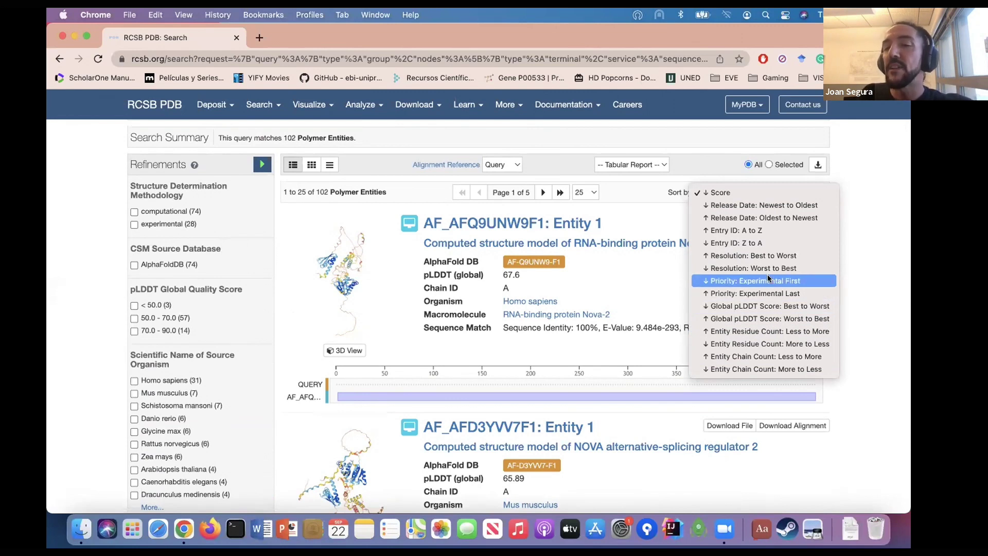
pyautogui.click(726, 281)
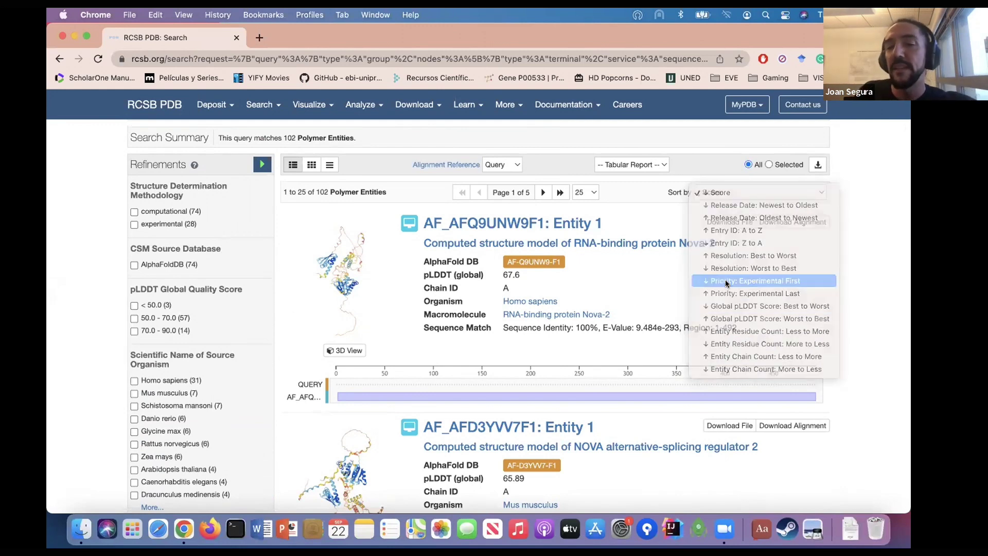
pyautogui.scroll(-20, 838, 289)
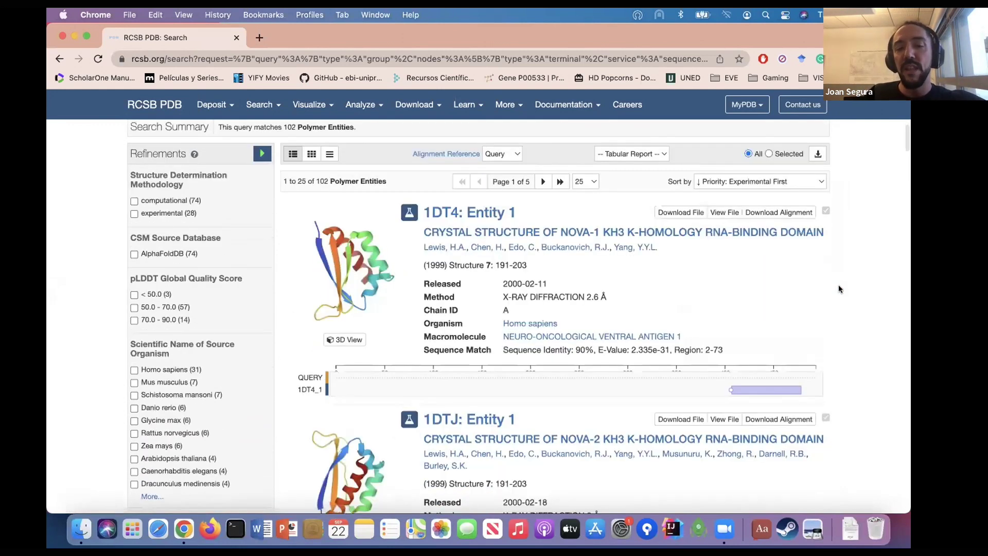
pyautogui.scroll(-10, 838, 288)
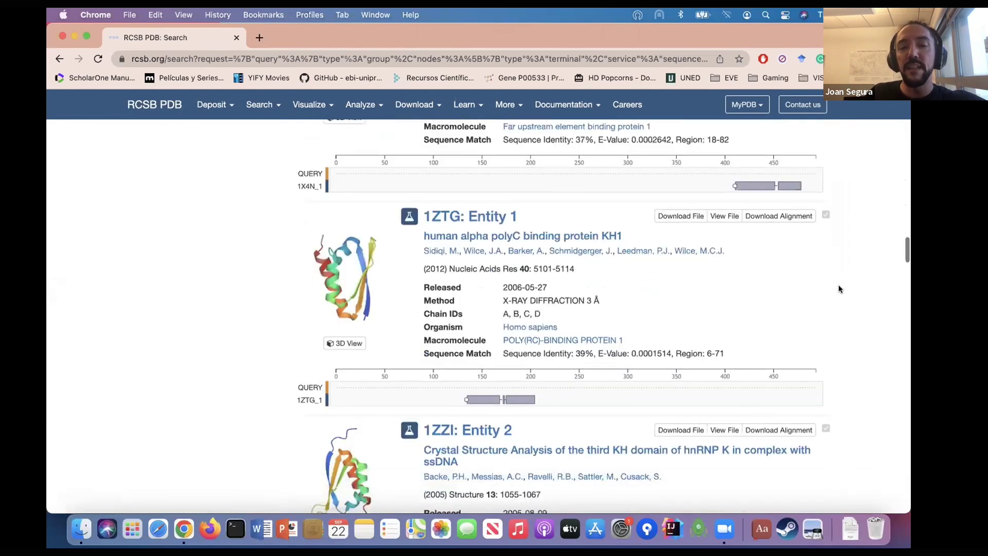
pyautogui.scroll(15, 838, 289)
pyautogui.scroll(15, 838, 285)
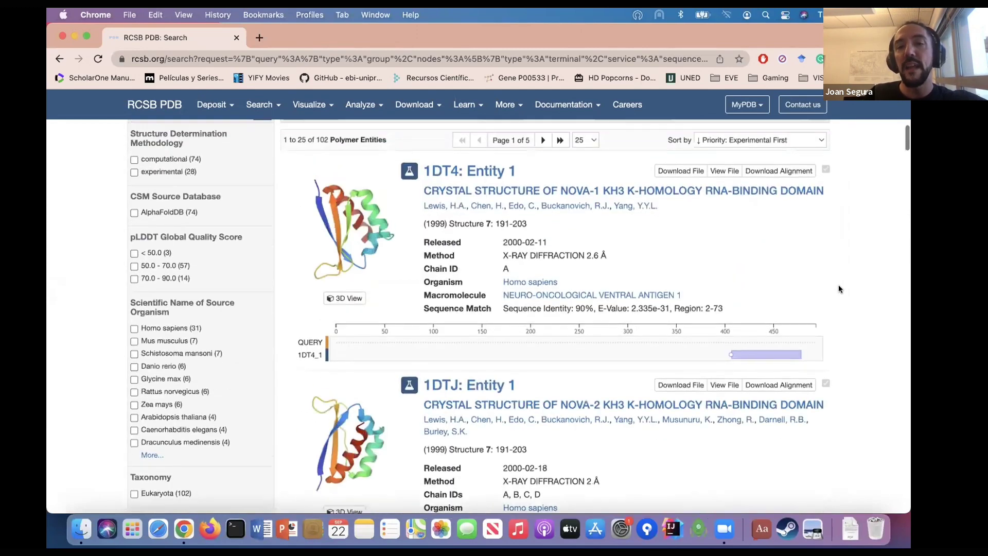
# - Go to the last page of the sorted results and review the entities listed there
pyautogui.click(559, 237)
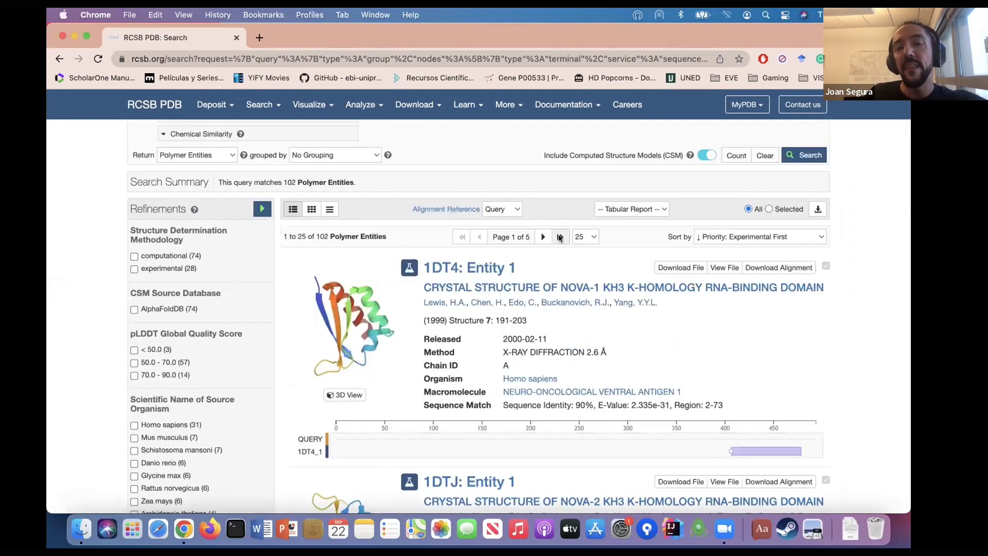
pyautogui.scroll(-10, 828, 324)
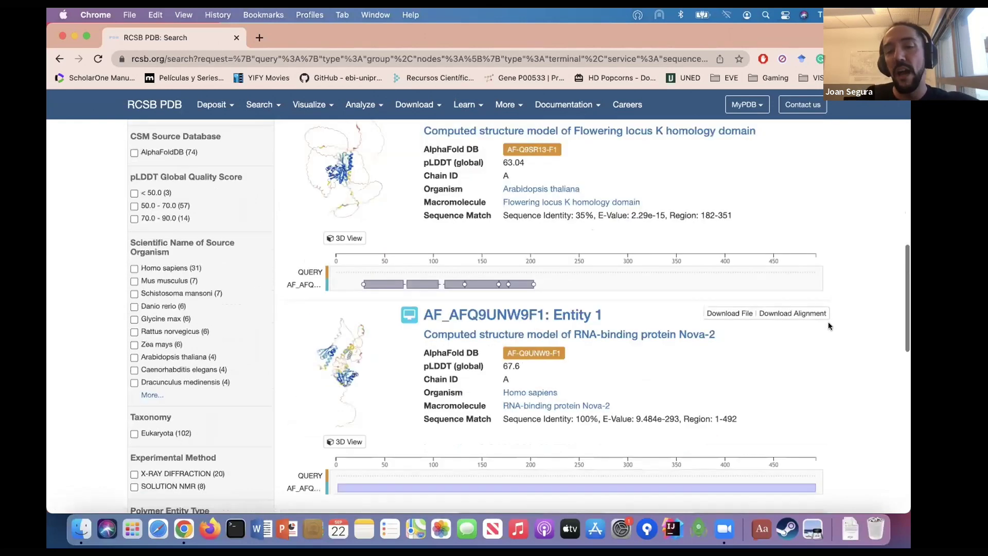
pyautogui.scroll(12, 828, 324)
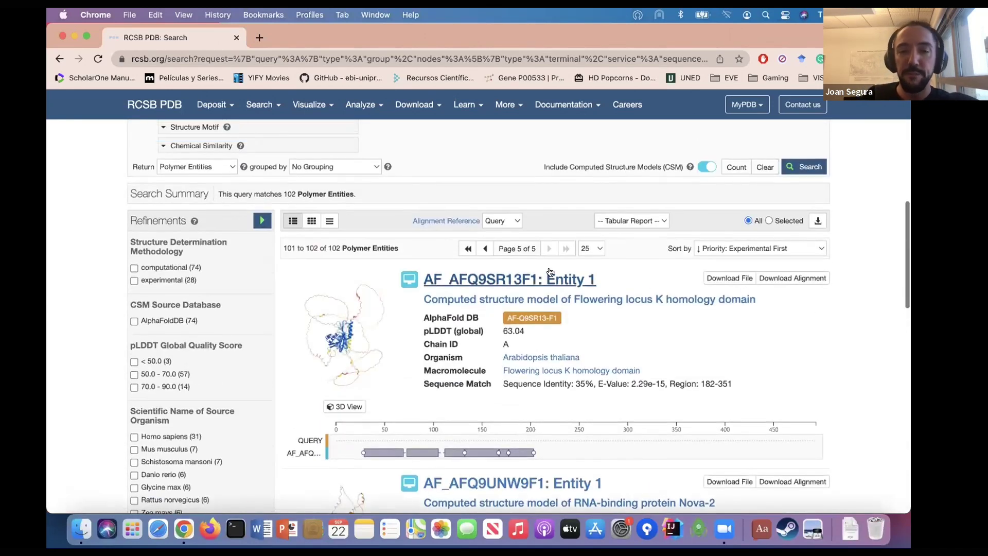
# - Return to the first page of the results and refine them to the source organism Homo sapiens
pyautogui.click(463, 245)
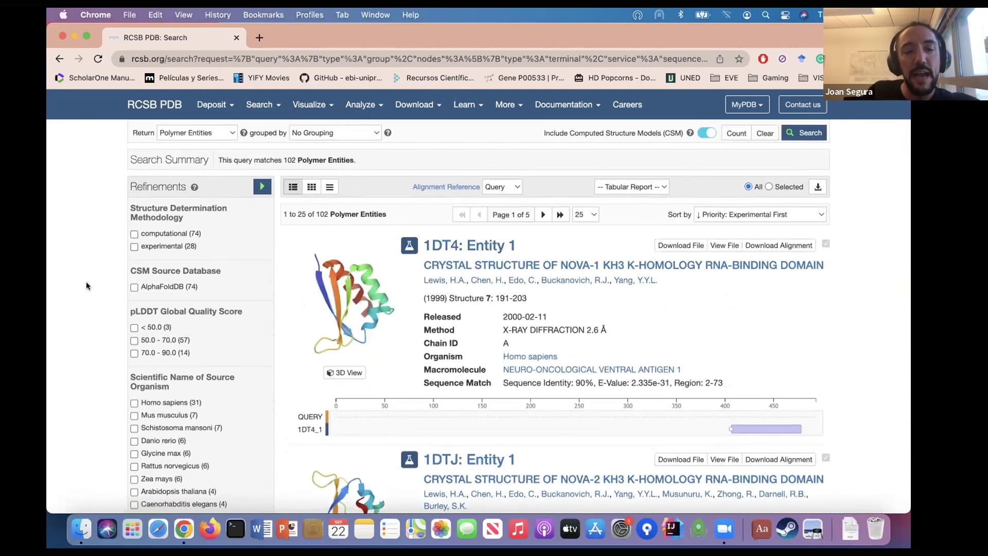
pyautogui.scroll(-2, 85, 282)
pyautogui.scroll(1, 86, 282)
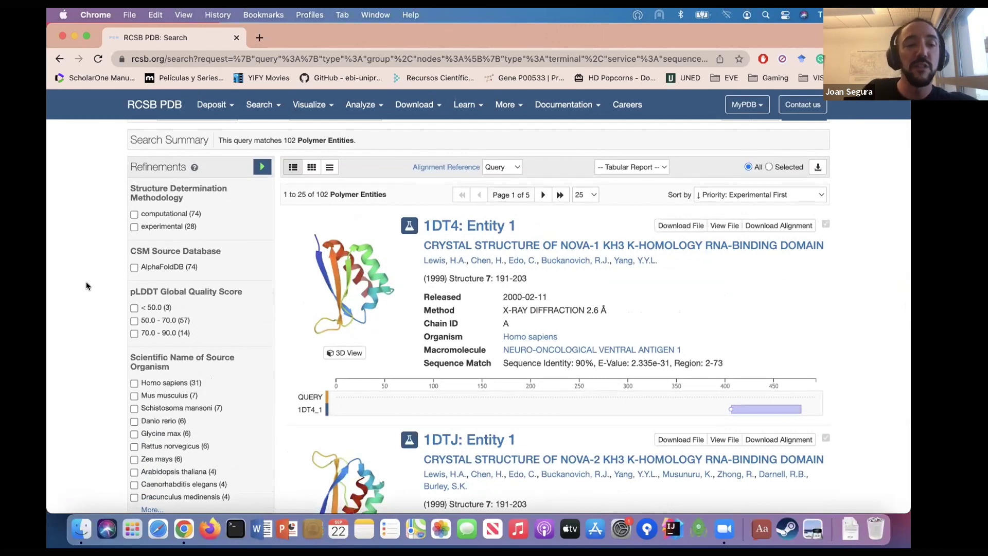
pyautogui.scroll(-1, 85, 282)
pyautogui.scroll(-2, 85, 282)
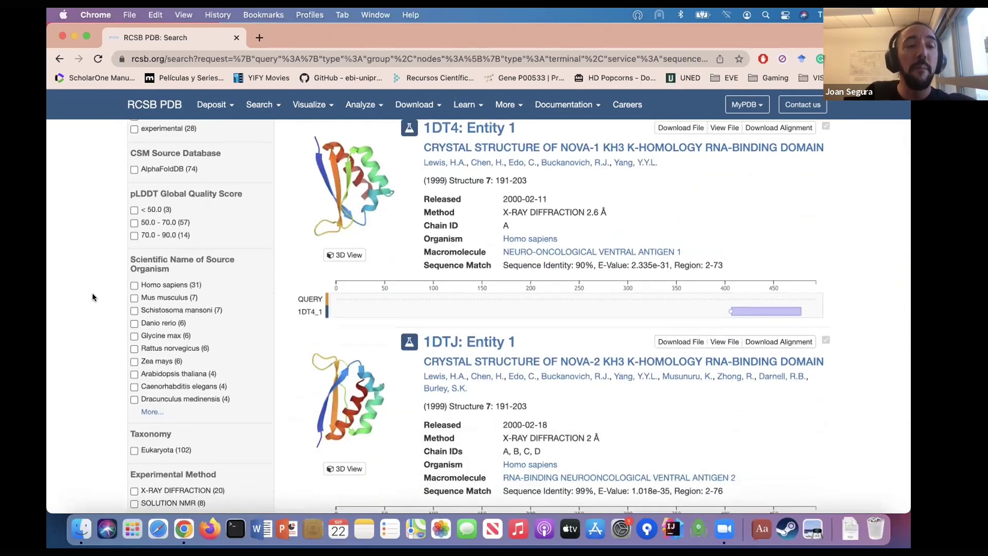
pyautogui.click(133, 285)
pyautogui.click(134, 286)
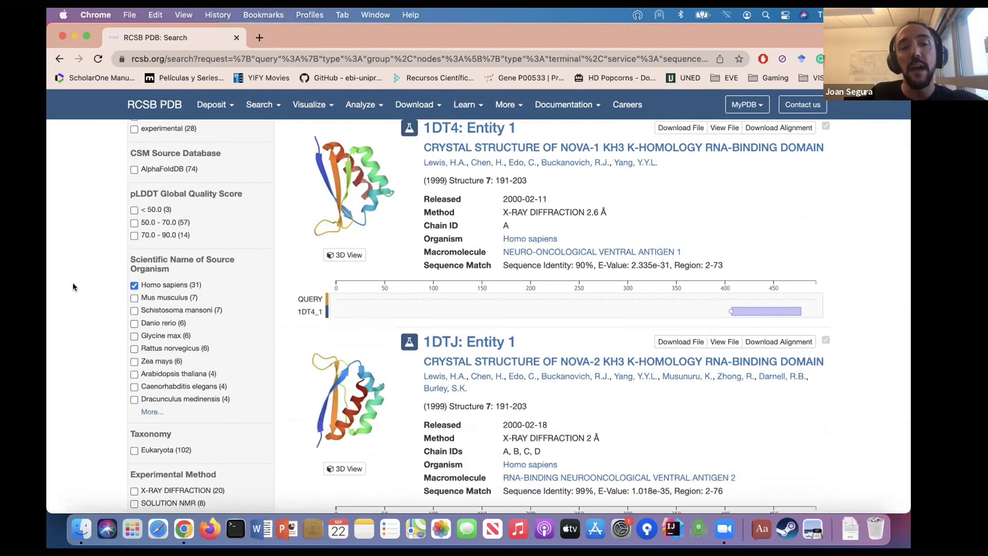
pyautogui.scroll(4, 72, 287)
pyautogui.scroll(2, 73, 287)
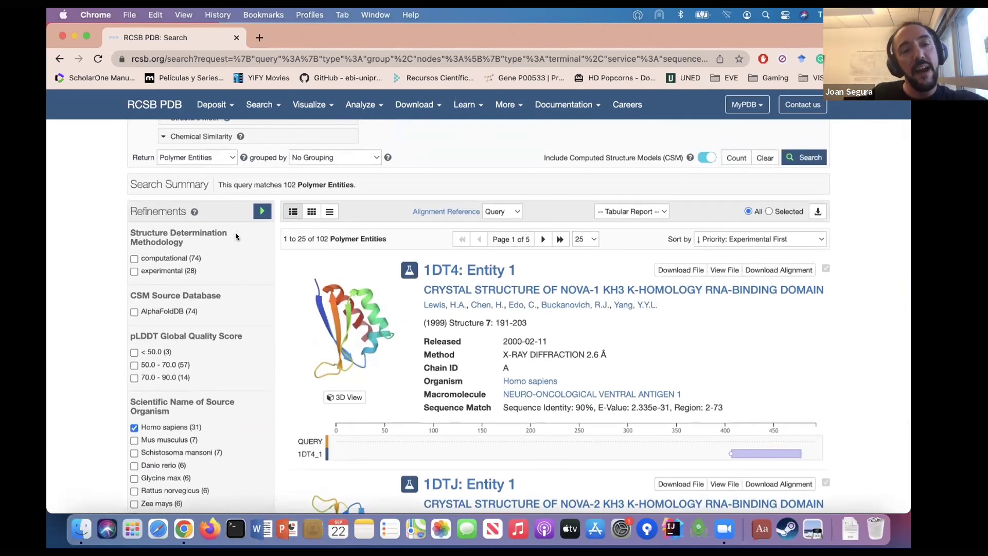
pyautogui.click(261, 212)
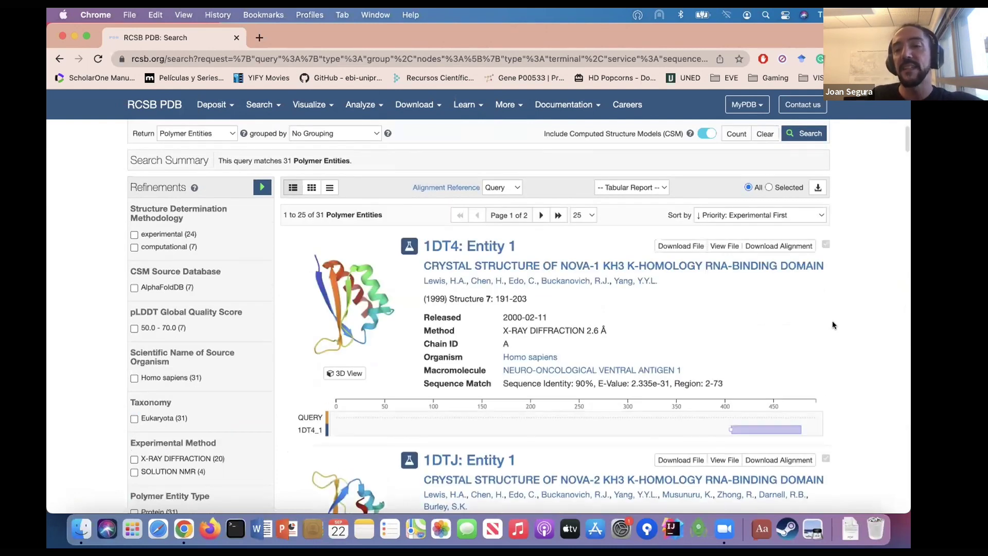
# - Look through the refined Homo sapiens entities, their sequence matches and the refinement categories
pyautogui.scroll(-5, 865, 332)
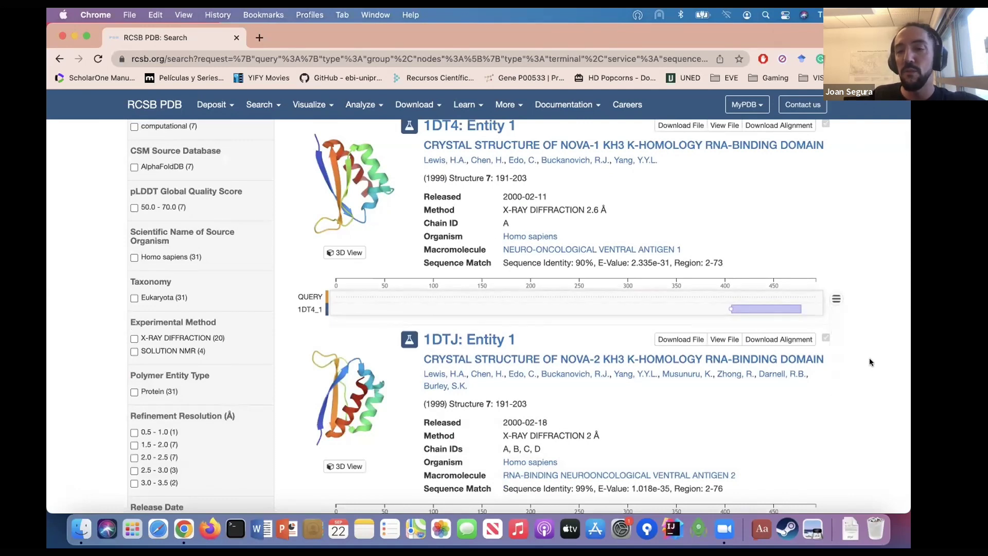
pyautogui.scroll(-9, 869, 362)
pyautogui.scroll(-13, 869, 362)
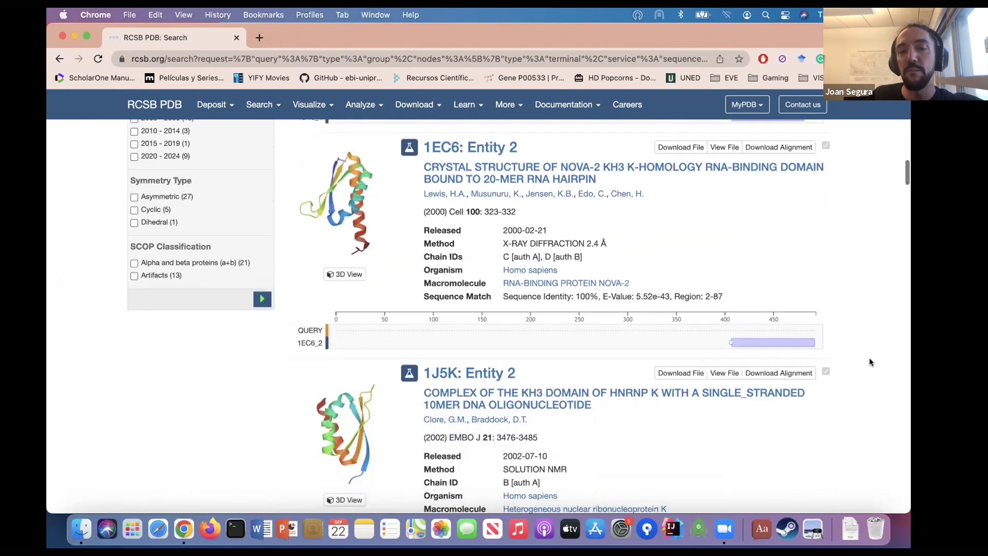
pyautogui.scroll(20, 869, 362)
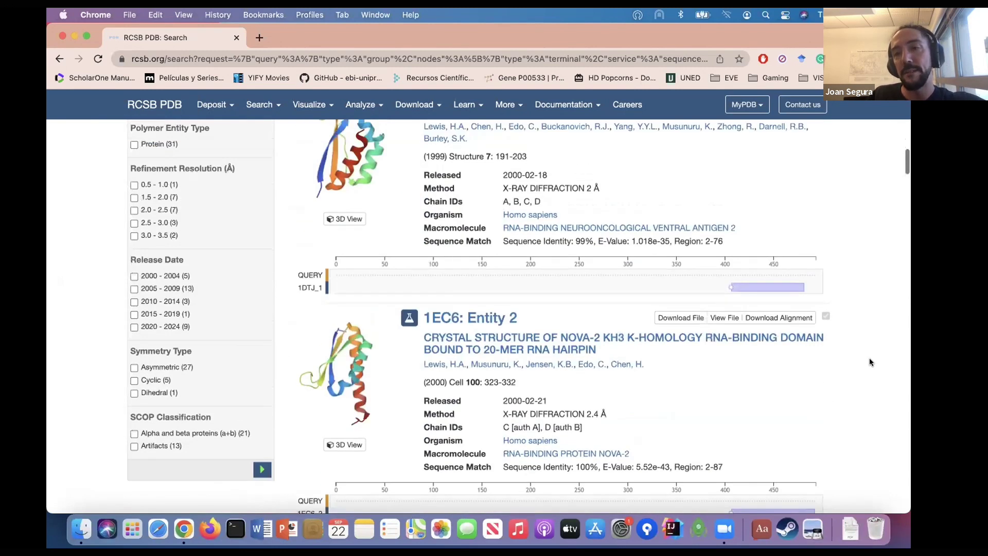
pyautogui.scroll(-2, 869, 362)
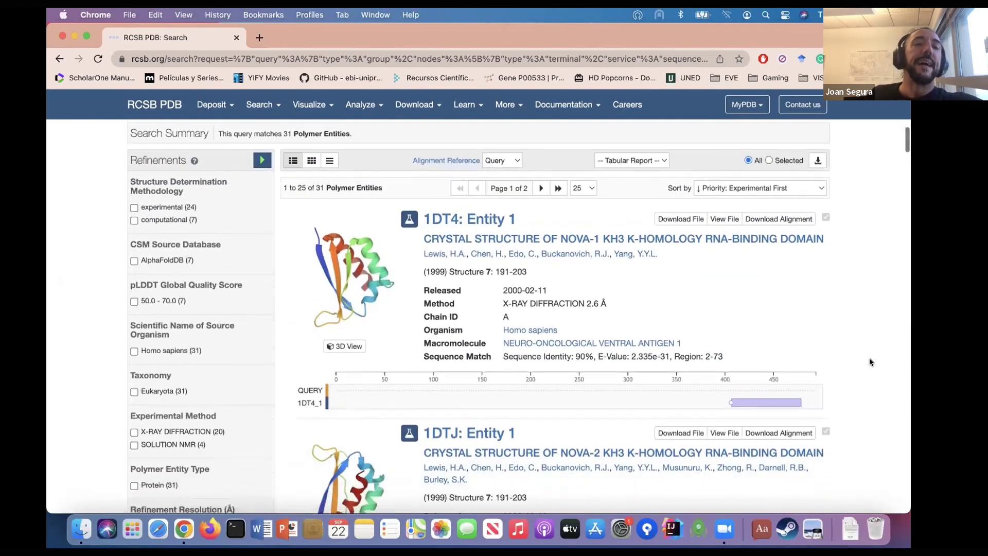
pyautogui.scroll(-1, 869, 362)
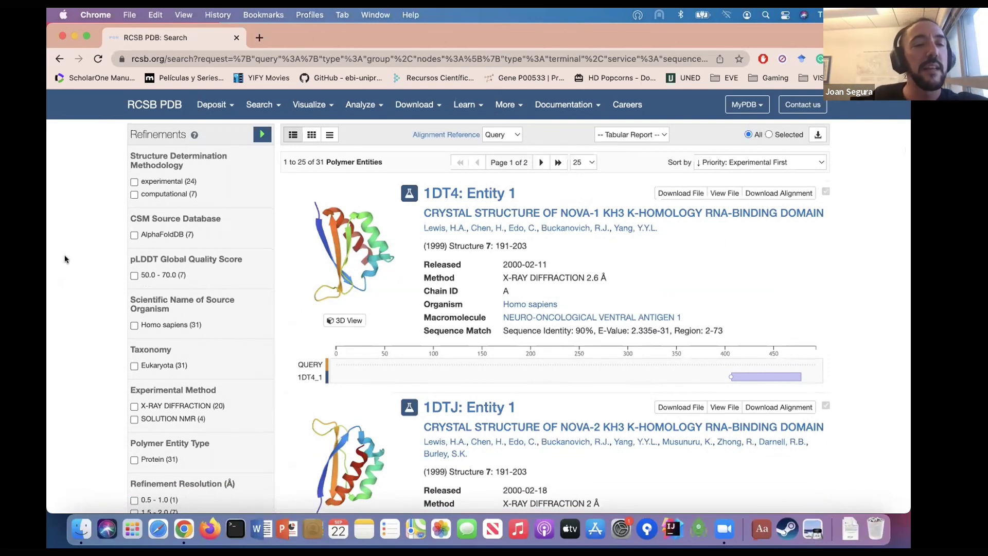
# - Refine the results to the refinement resolution ranges 0.5 - 1.0, 1.5 - 2.0, 2.0 - 2.5 and 2.5 - 3.0 Å
pyautogui.scroll(1, 65, 259)
pyautogui.scroll(-3, 65, 259)
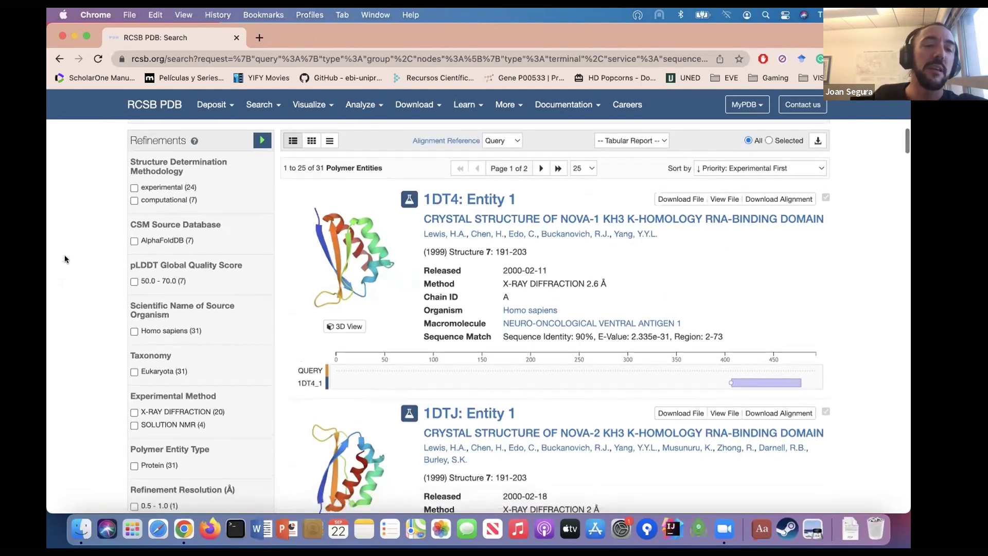
pyautogui.scroll(-3, 65, 259)
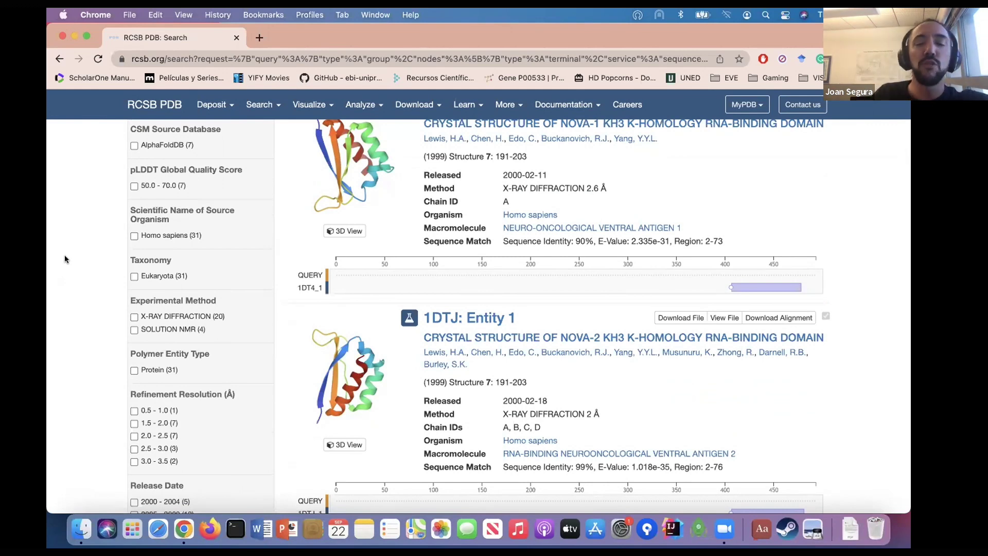
pyautogui.scroll(-2, 65, 259)
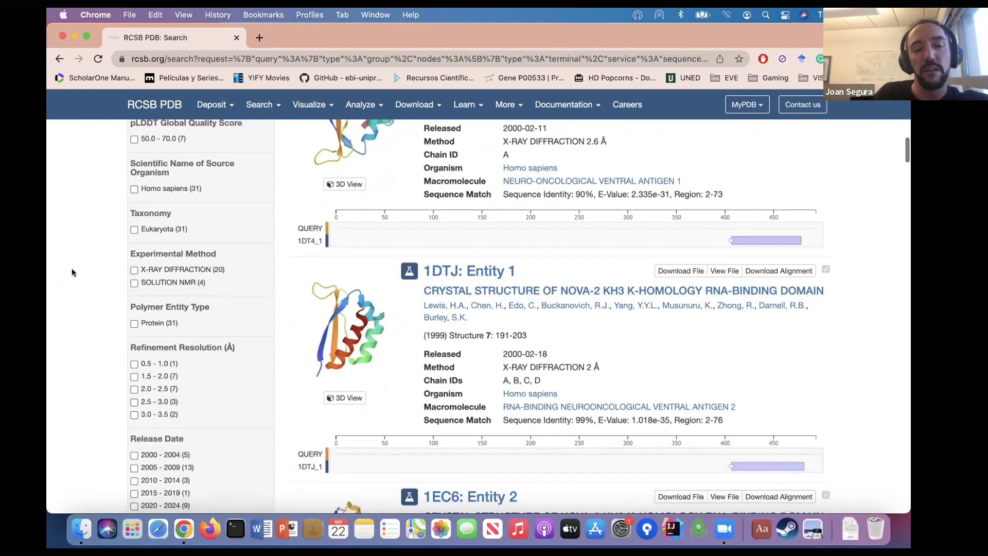
pyautogui.click(134, 364)
pyautogui.click(133, 376)
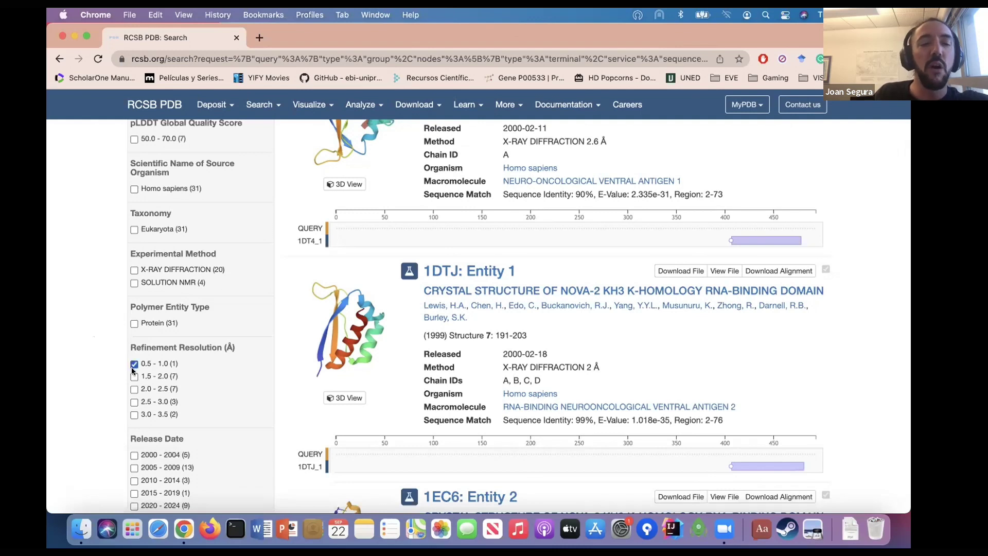
pyautogui.click(133, 389)
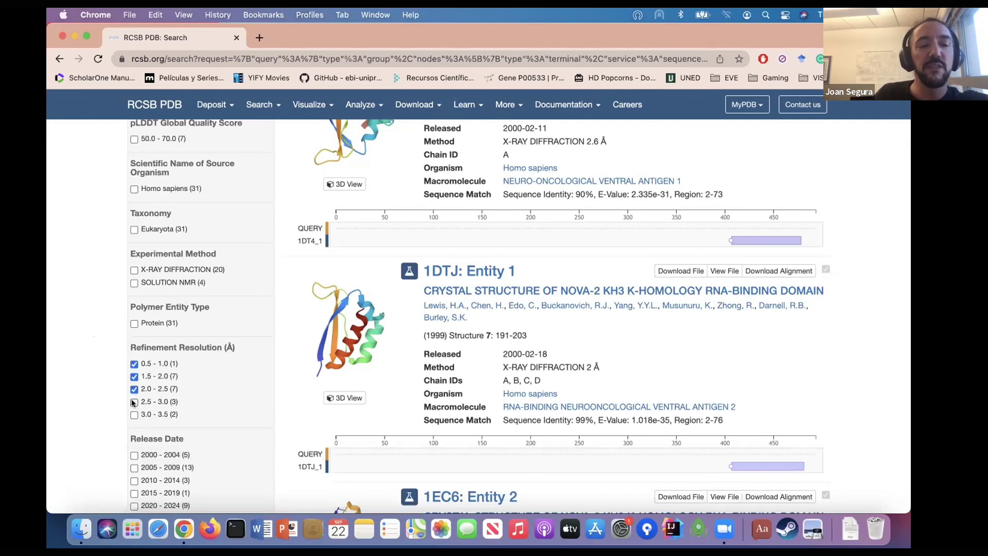
pyautogui.click(134, 402)
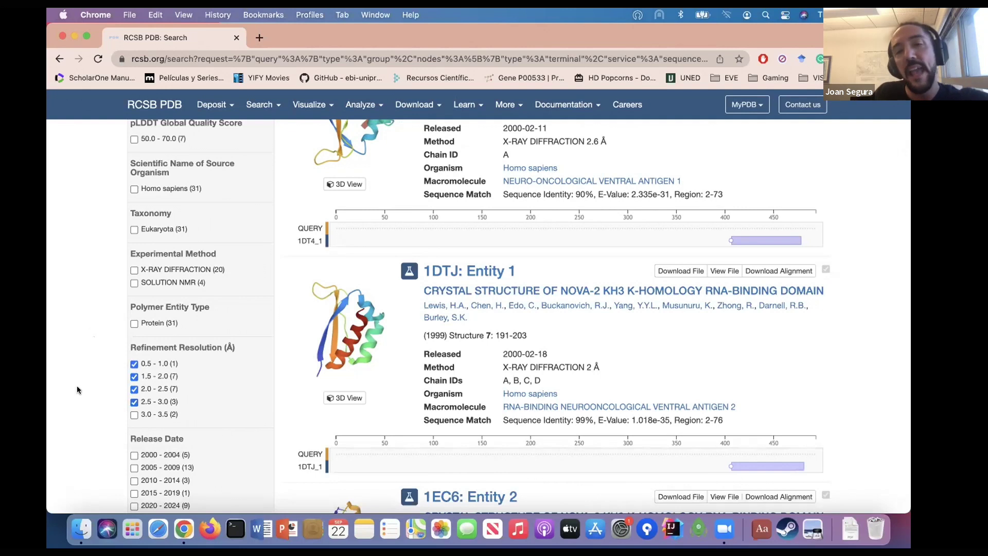
pyautogui.scroll(5, 77, 390)
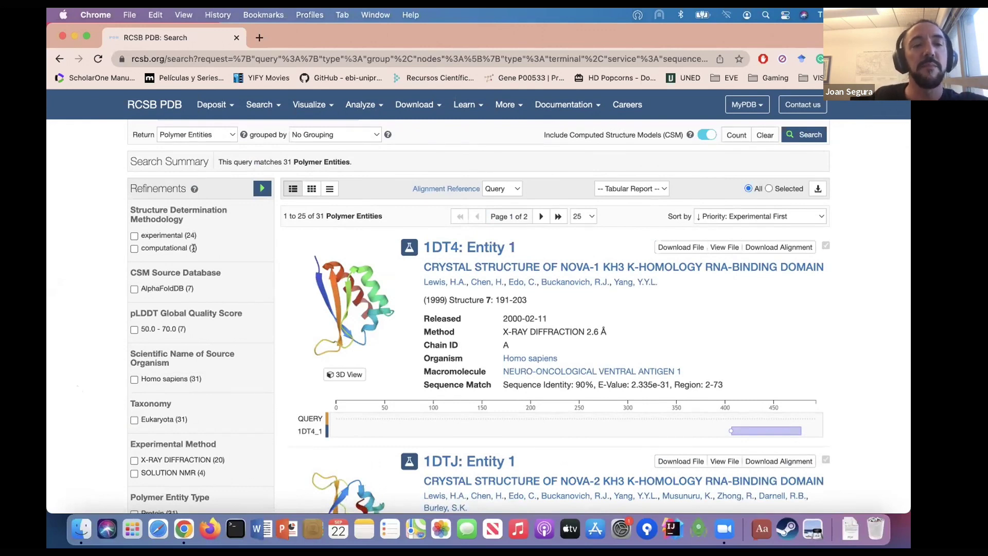
pyautogui.click(261, 189)
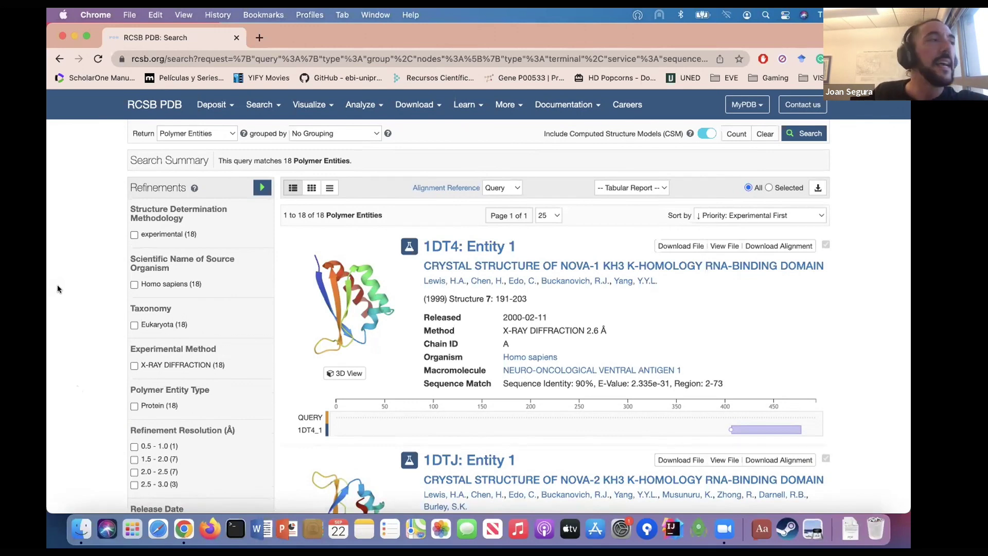
# - Examine how the organism and resolution refinements are combined with the sequence search in the query builder and query summary
pyautogui.scroll(10, 58, 285)
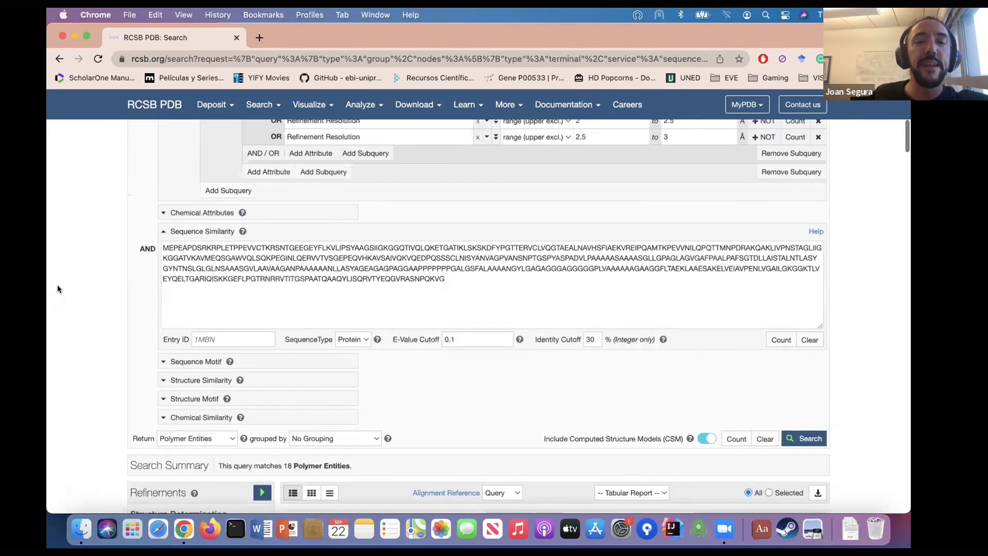
pyautogui.scroll(2, 57, 285)
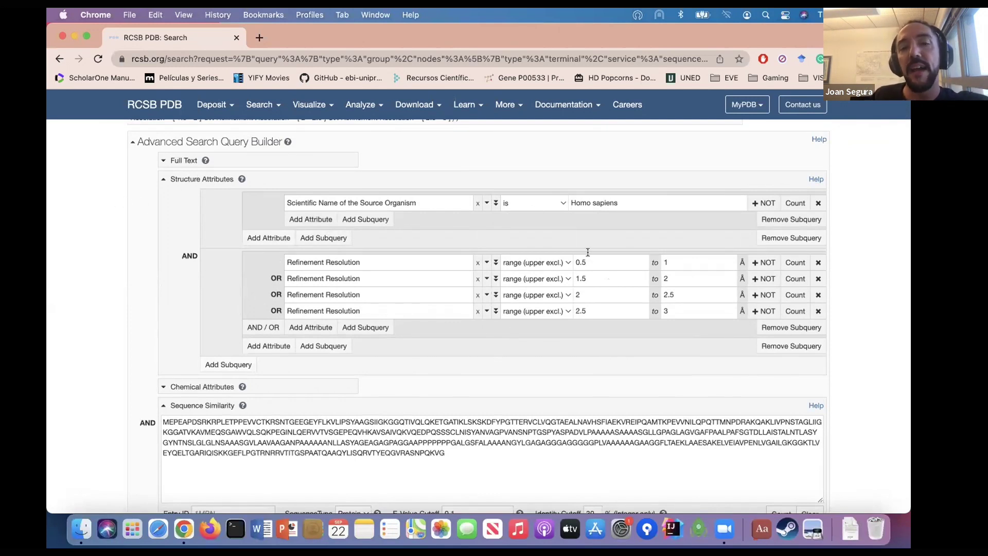
pyautogui.scroll(-20, 48, 358)
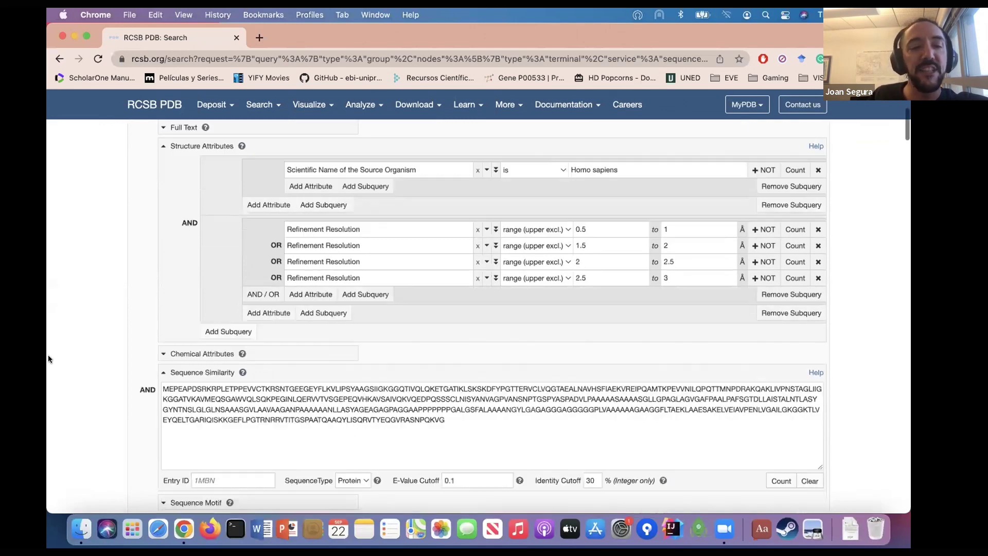
pyautogui.scroll(10, 48, 354)
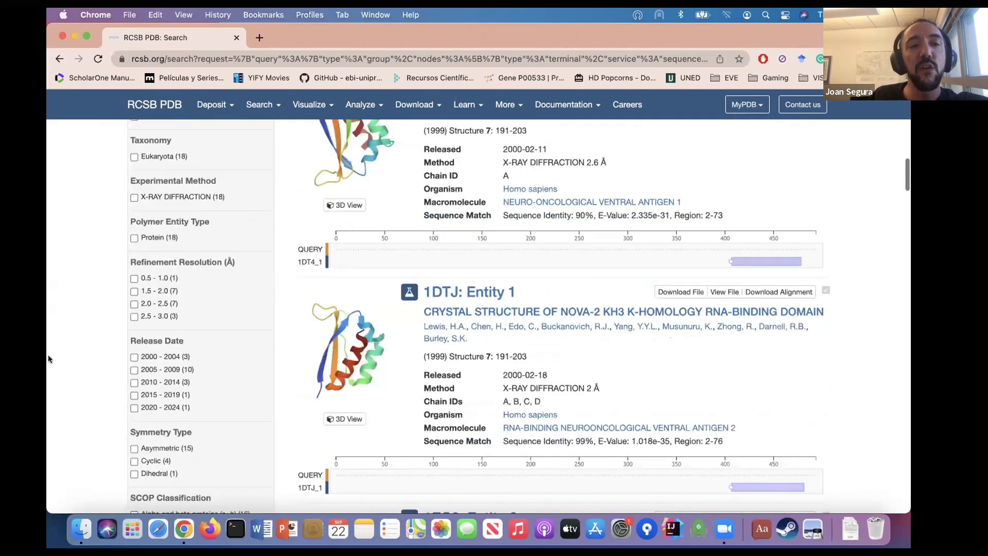
pyautogui.scroll(10, 76, 269)
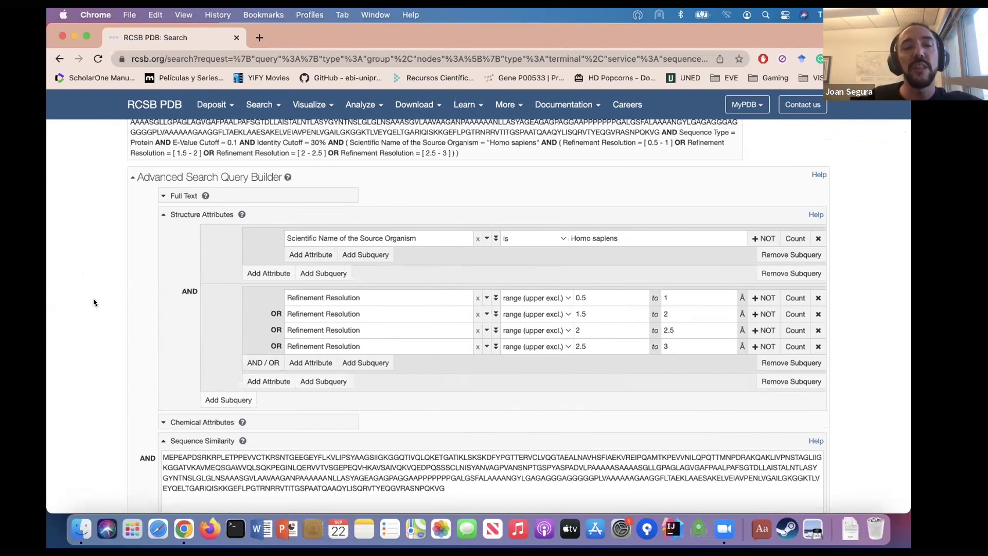
pyautogui.scroll(5, 67, 288)
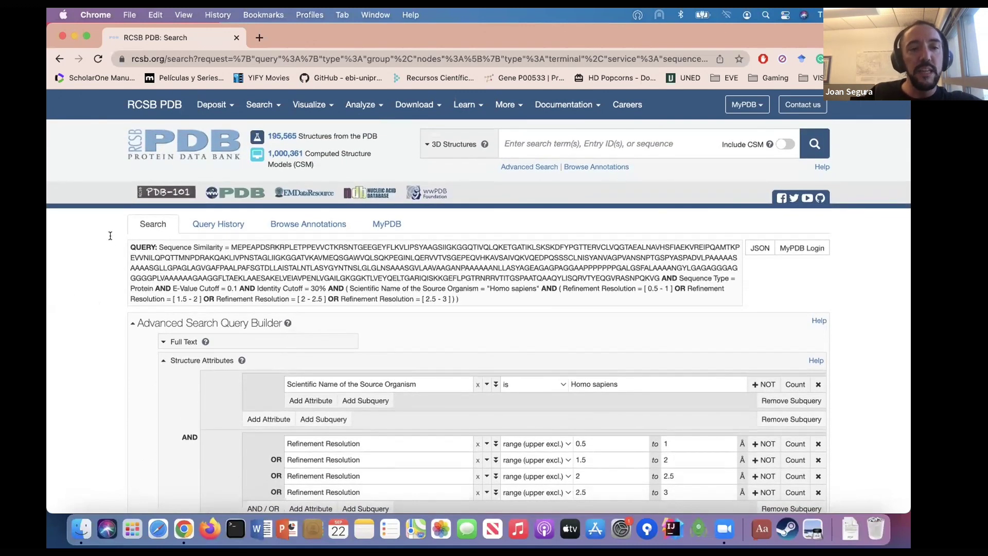
# - Rerun the earlier query from the query history that combines Sequence Similarity with only the Homo sapiens organism condition
pyautogui.click(233, 226)
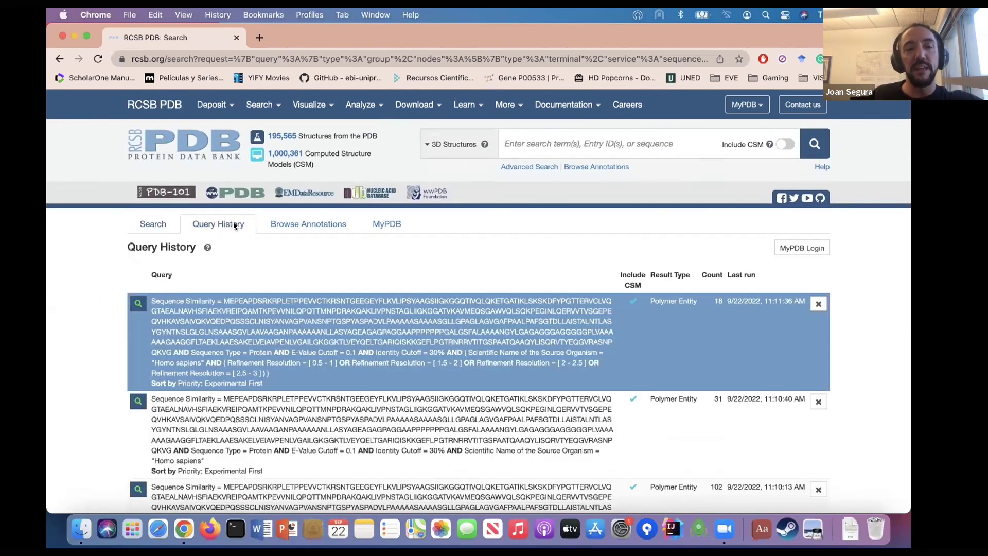
pyautogui.scroll(-5, 234, 224)
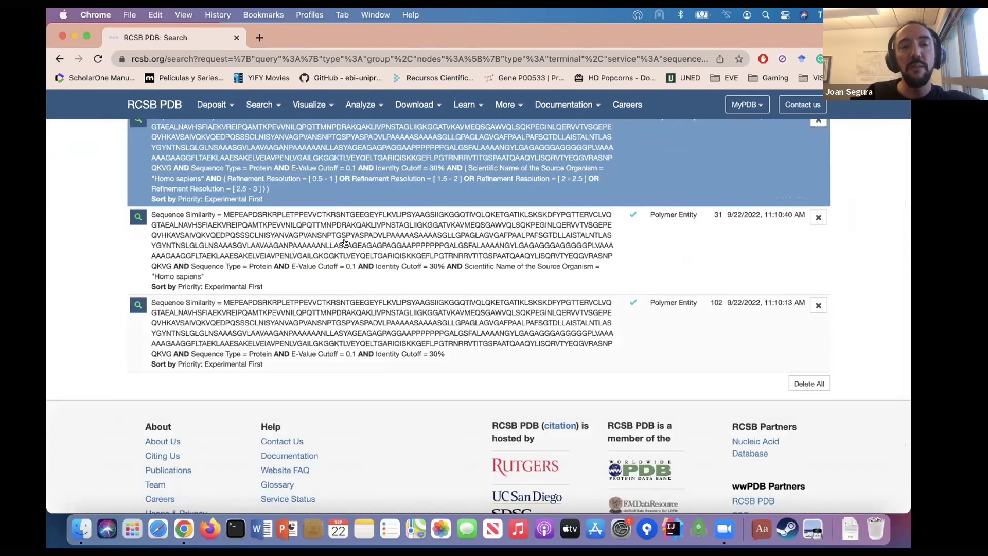
pyautogui.click(453, 249)
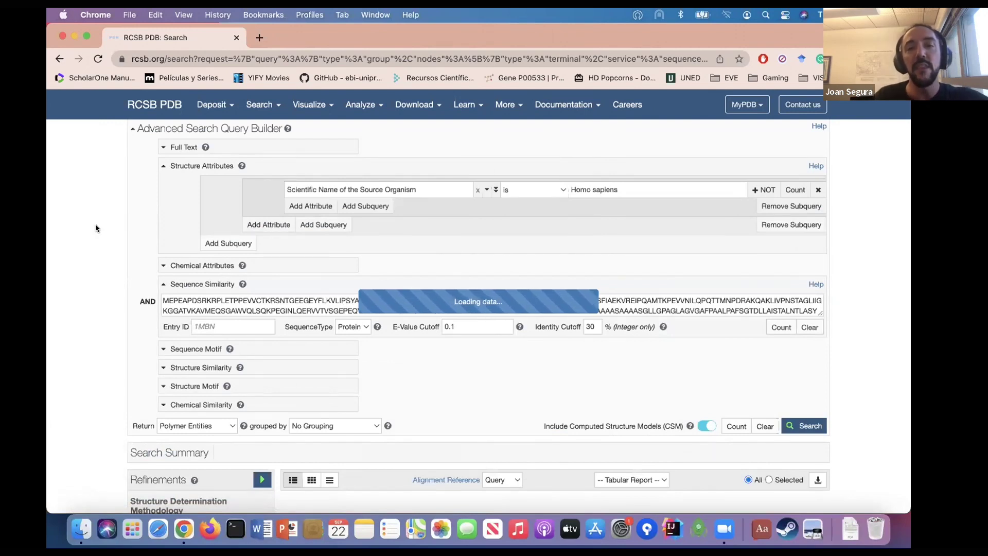
pyautogui.scroll(10, 64, 233)
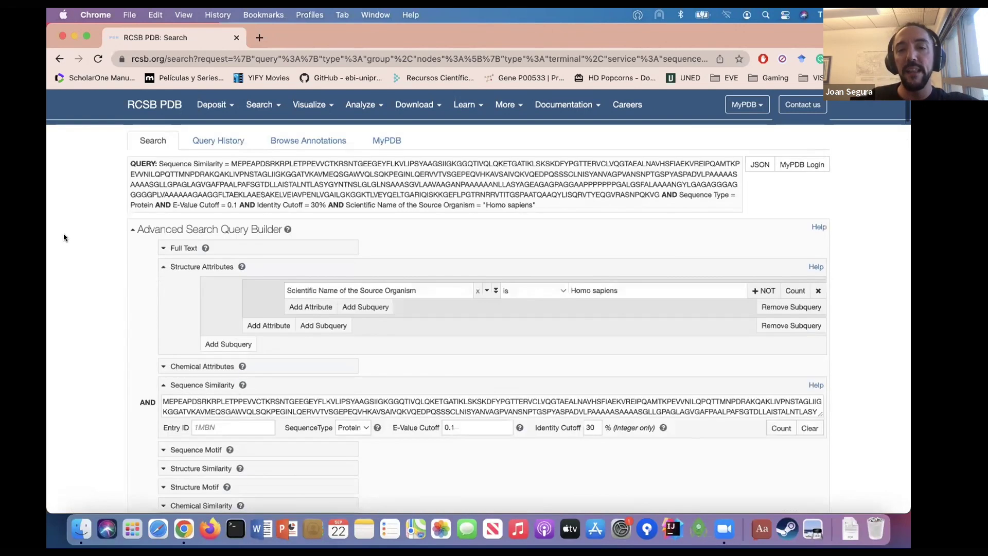
# - Add a structure attribute subquery combined by AND that requires Structure Determination Methodology is computational
pyautogui.scroll(-1, 64, 238)
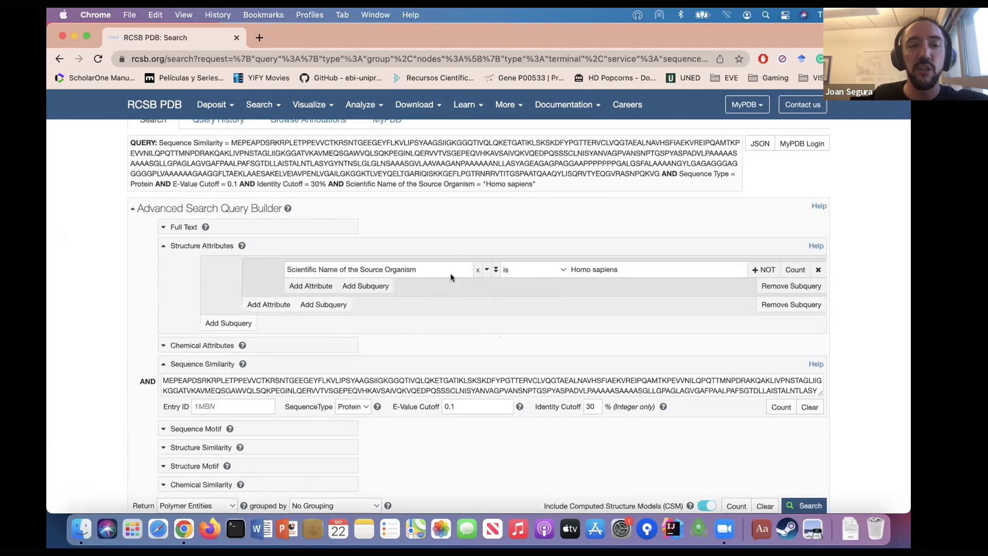
pyautogui.click(268, 306)
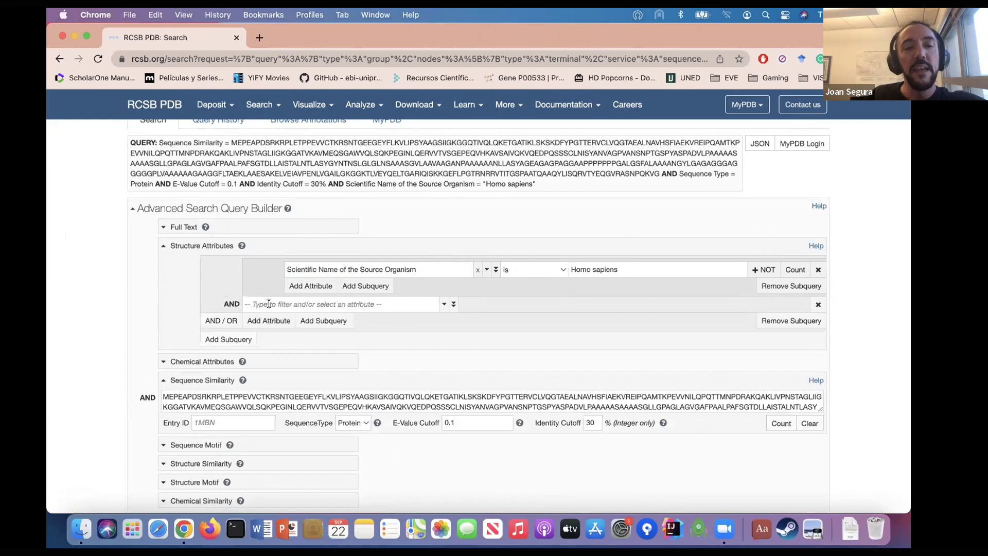
pyautogui.click(818, 304)
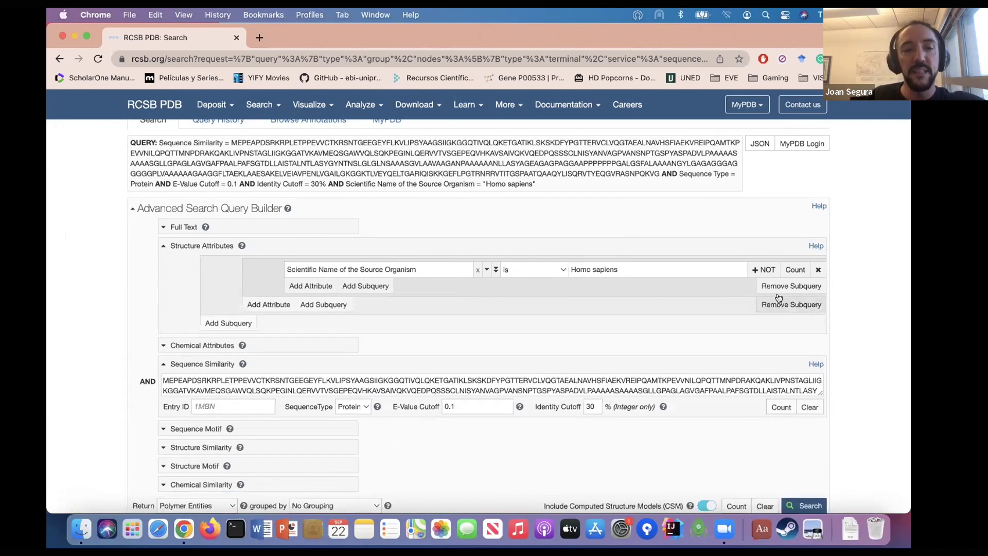
pyautogui.click(225, 323)
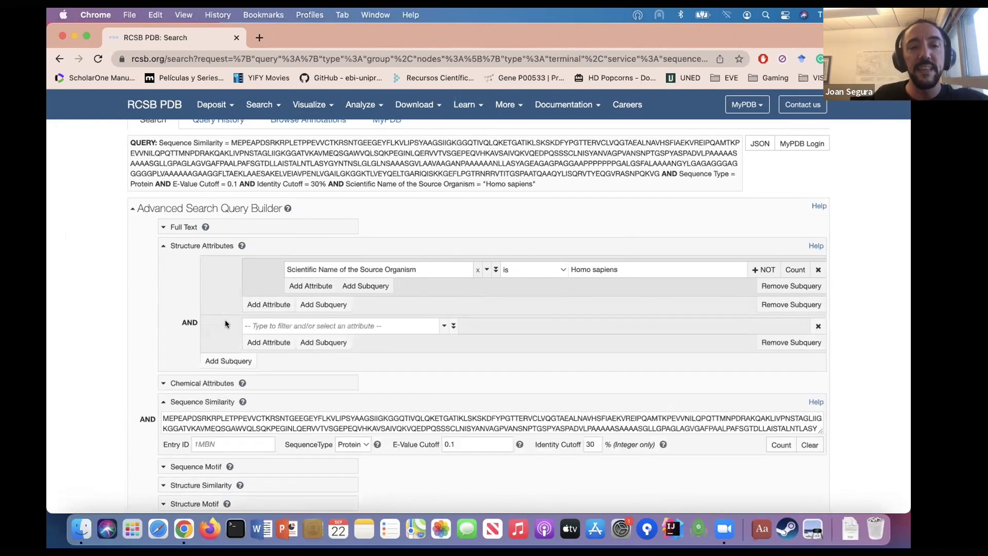
pyautogui.click(379, 325)
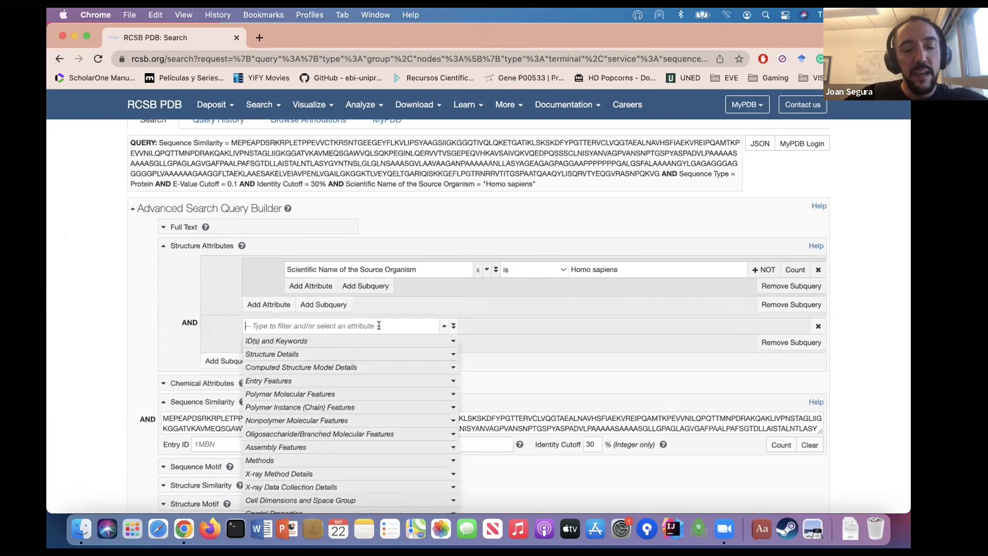
pyautogui.write('s')
pyautogui.press('BackSpace')
pyautogui.write('deter')
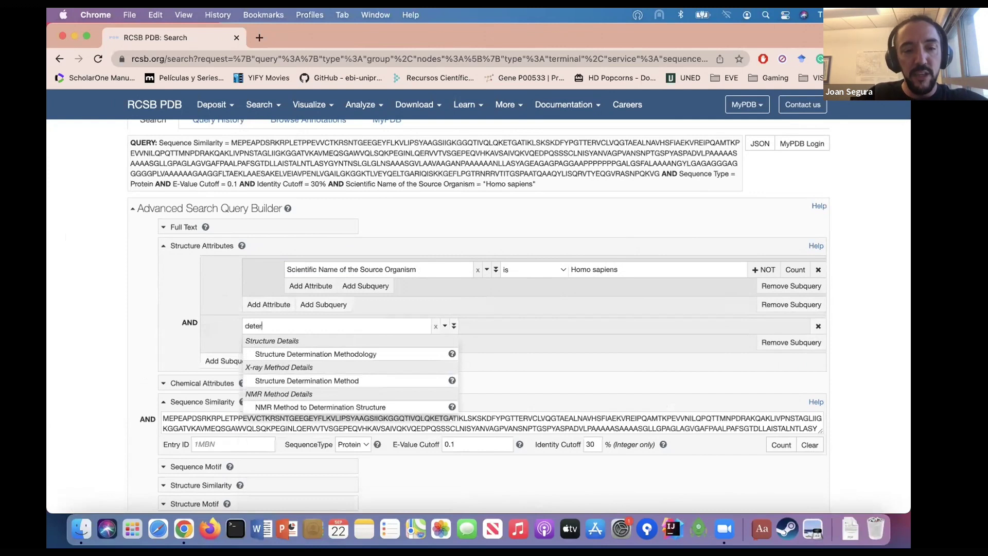
pyautogui.click(372, 355)
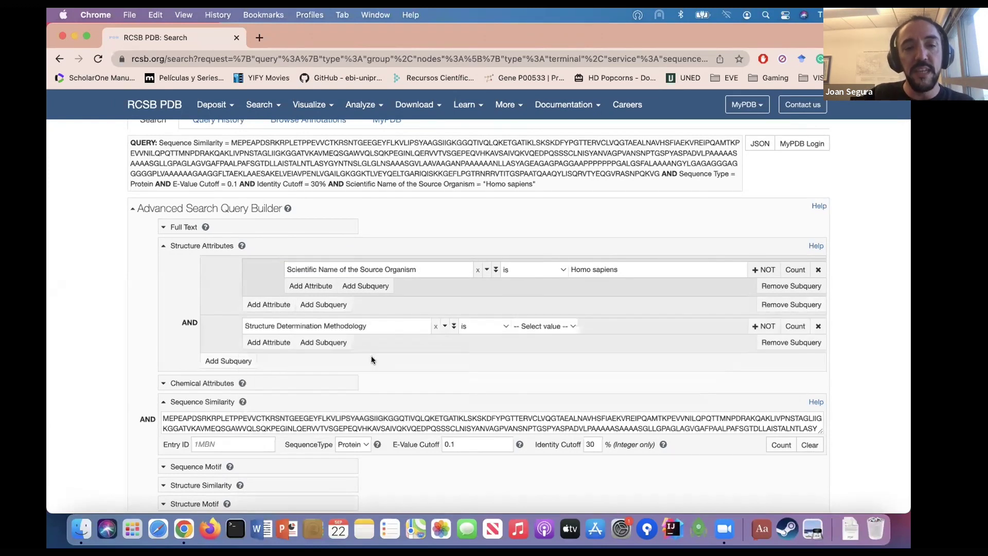
pyautogui.click(538, 326)
pyautogui.click(538, 334)
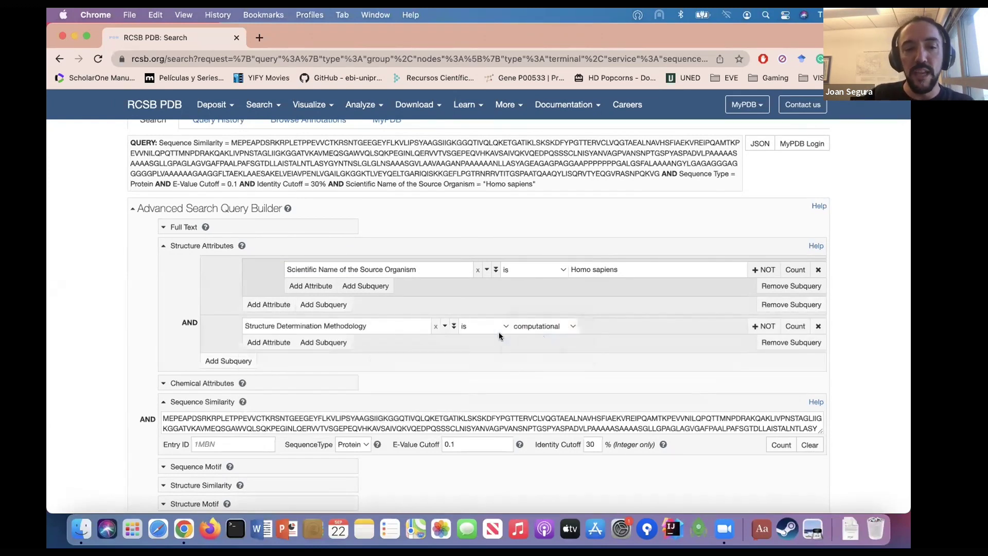
# - Add an OR condition of Refinement Resolution < 3 Å to the computational methodology subquery and run the search
pyautogui.click(270, 342)
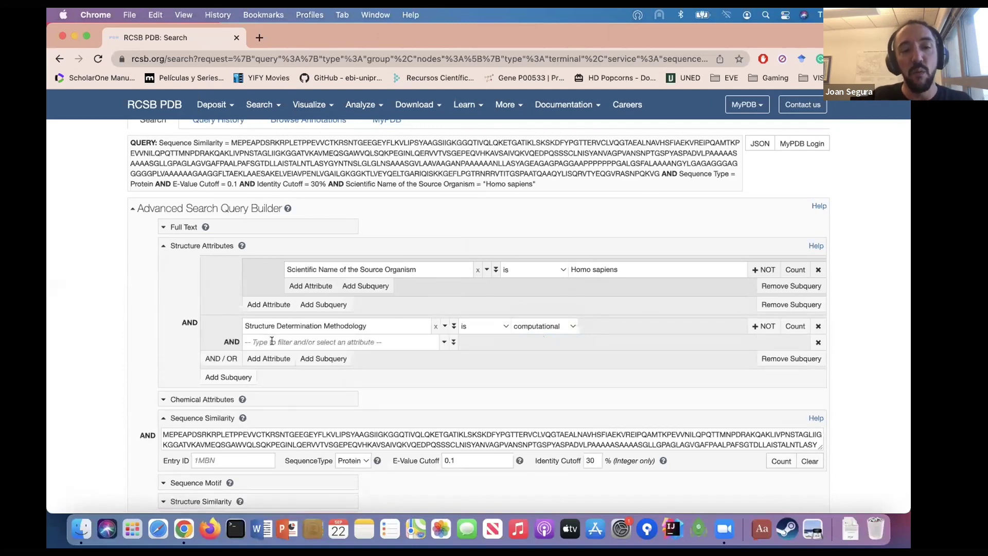
pyautogui.click(221, 358)
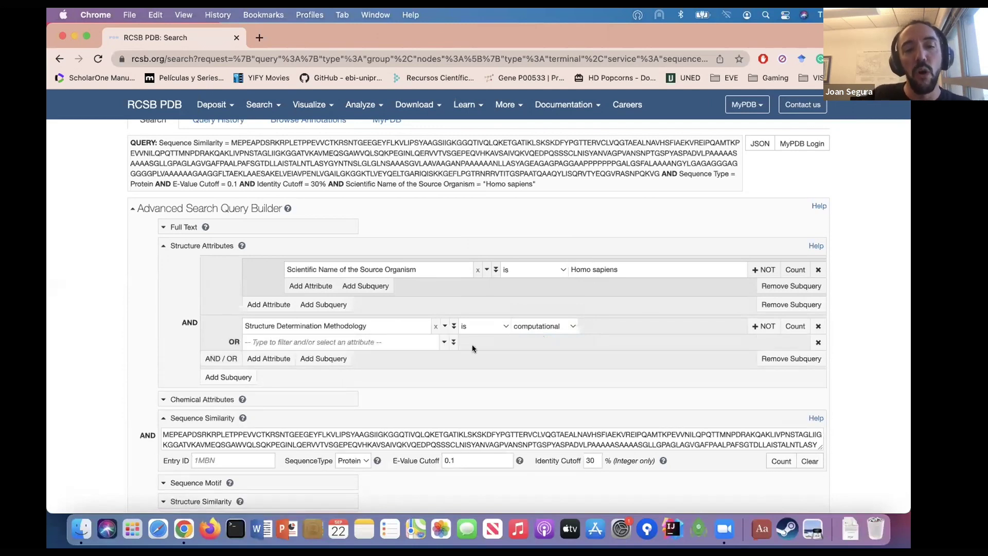
pyautogui.click(395, 342)
pyautogui.write('resol')
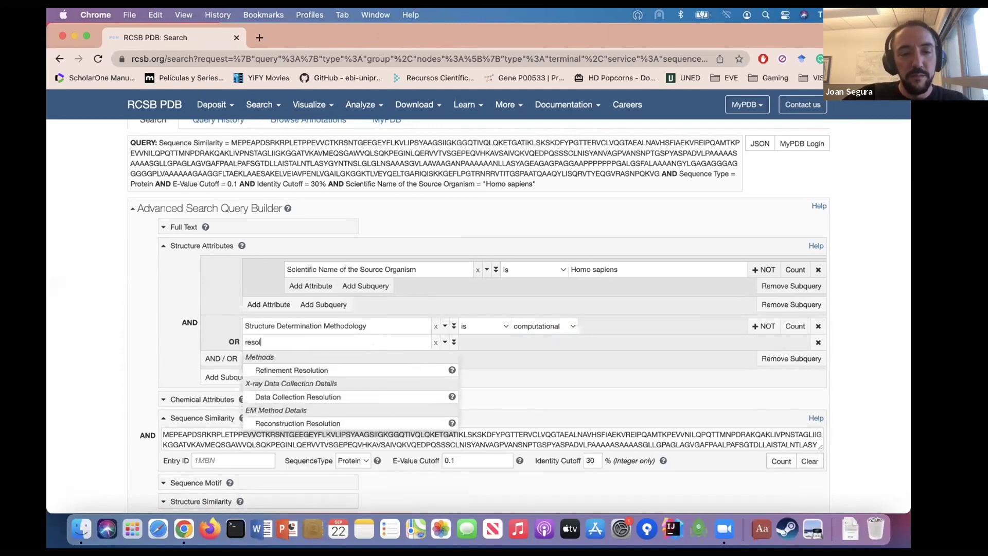
pyautogui.click(332, 369)
pyautogui.click(501, 338)
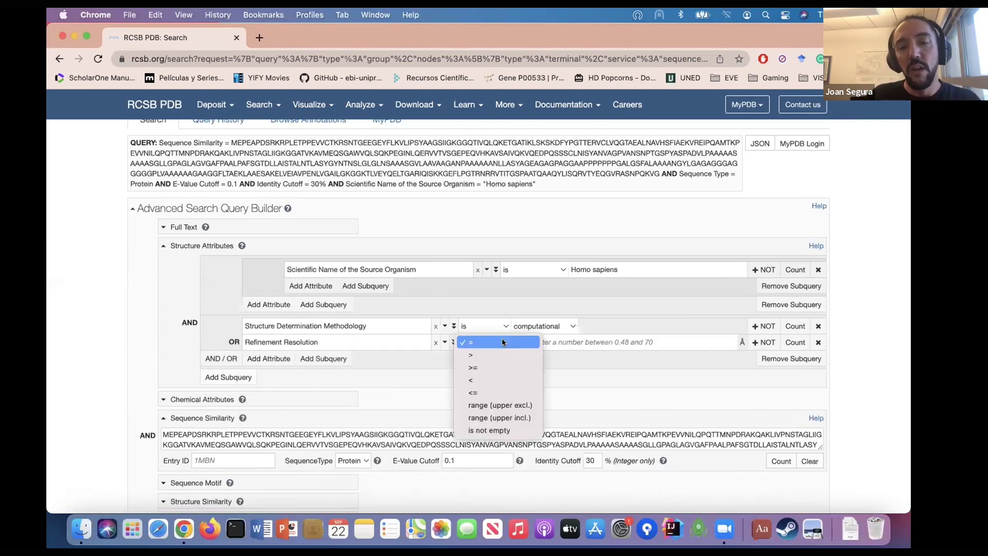
pyautogui.click(483, 379)
pyautogui.click(612, 341)
pyautogui.write('3')
pyautogui.scroll(-5, 826, 397)
pyautogui.click(809, 404)
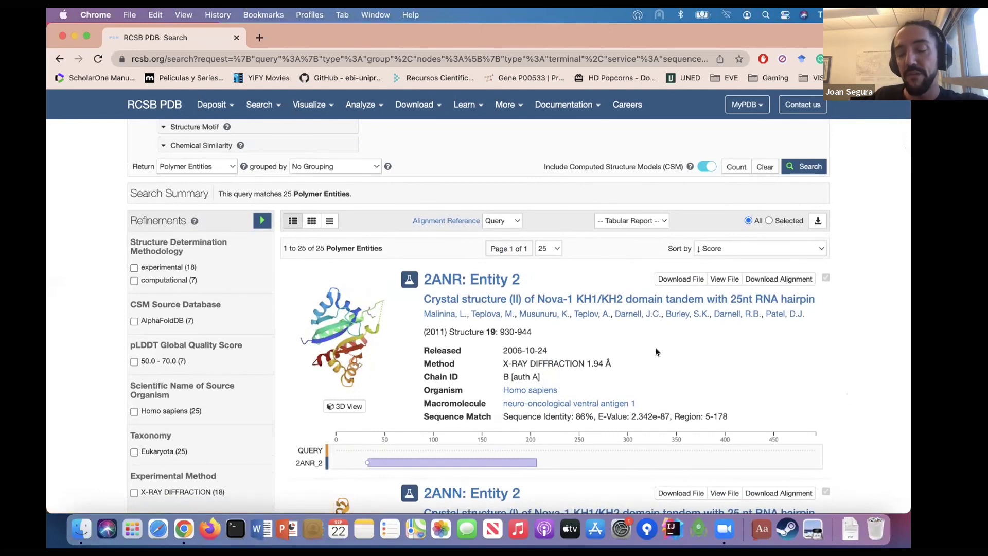
# - Look through the matching polymer entities, their resolutions and sequence matches, and the refinement categories
pyautogui.scroll(-3, 908, 402)
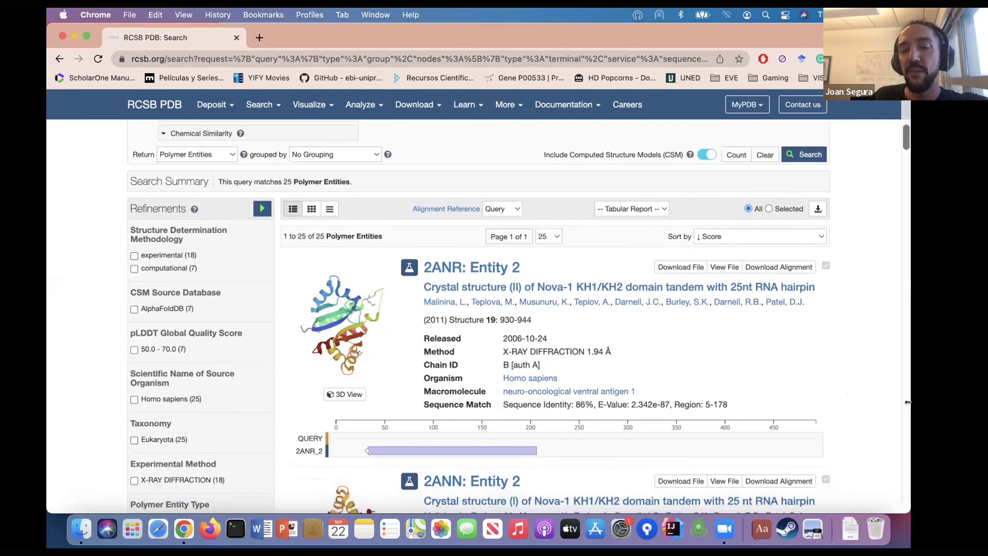
pyautogui.scroll(-10, 907, 402)
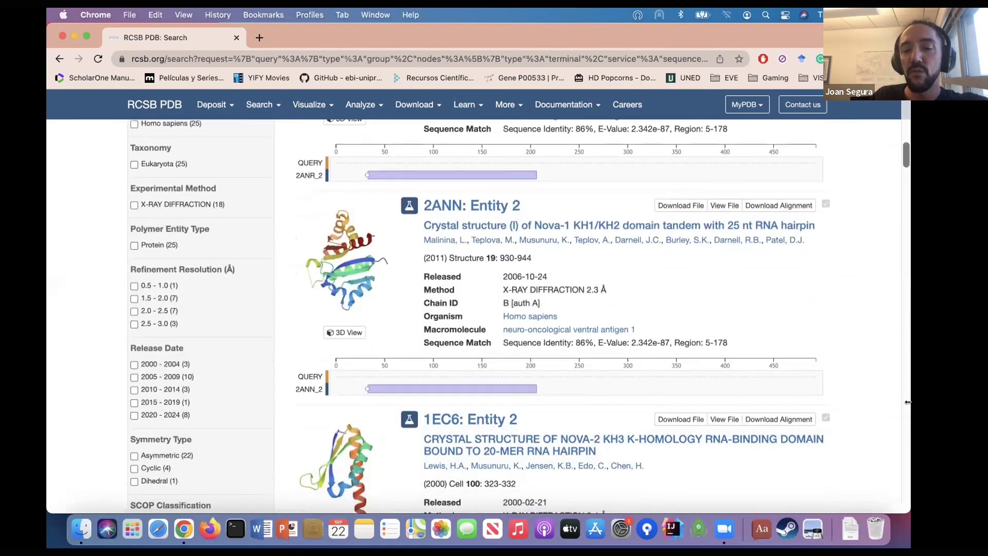
pyautogui.scroll(-7, 908, 401)
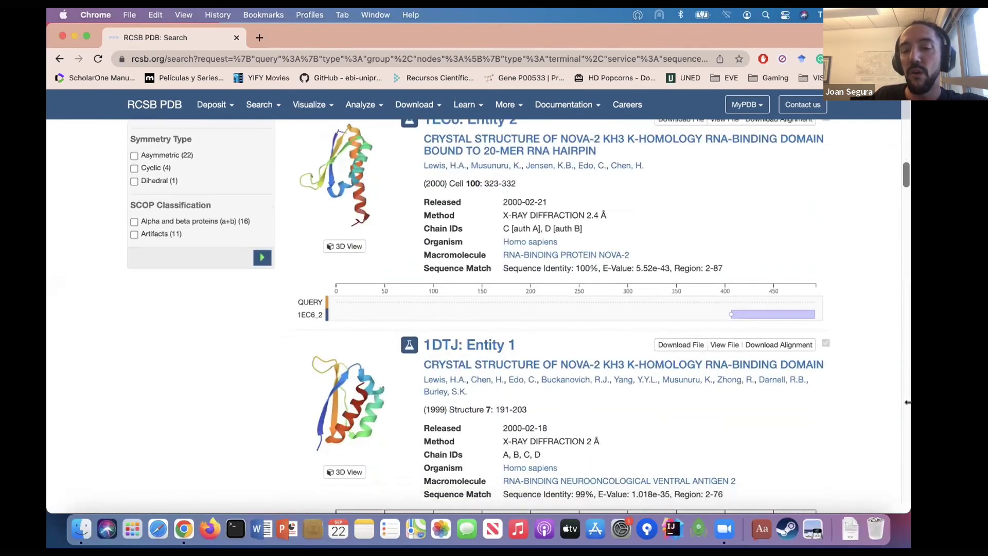
pyautogui.scroll(1, 908, 402)
pyautogui.scroll(10, 907, 402)
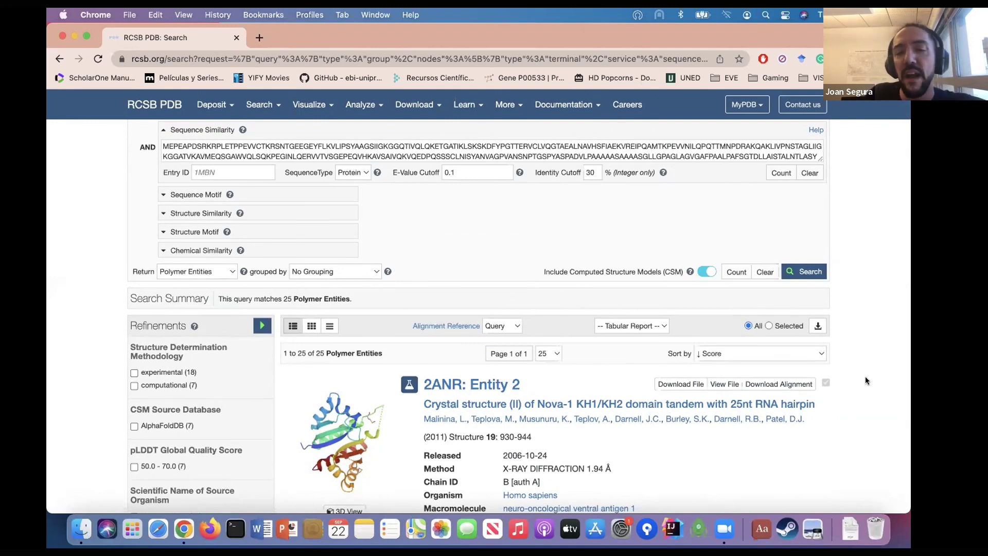
pyautogui.scroll(-6, 865, 380)
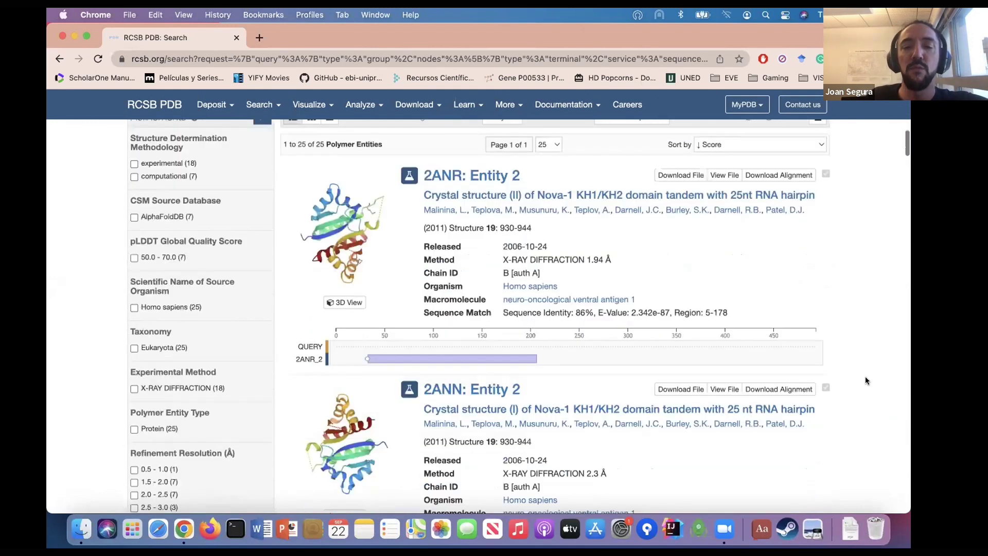
# - Group the returned polymer entities by UniProt Accession, displayed as Representatives, and rerun the search
pyautogui.scroll(6, 865, 380)
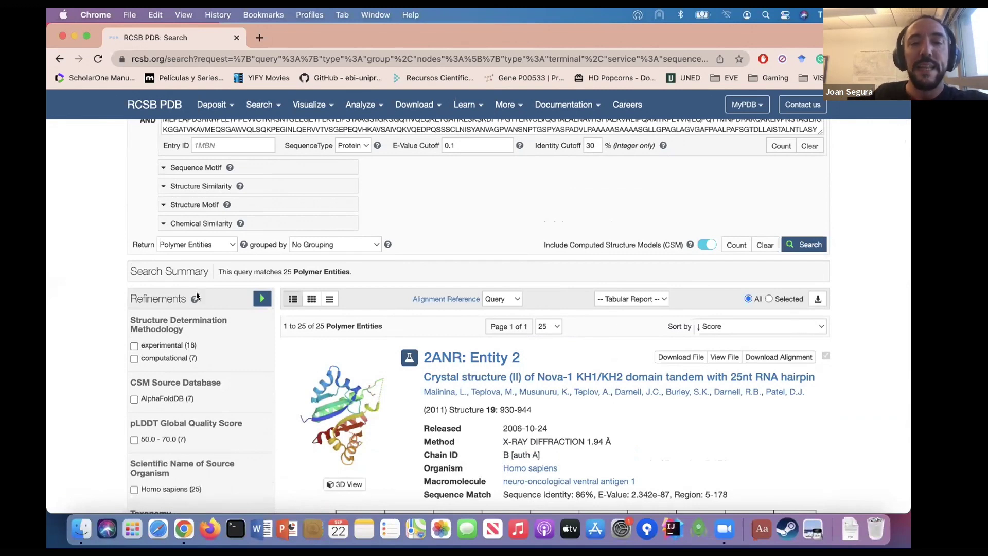
pyautogui.click(370, 242)
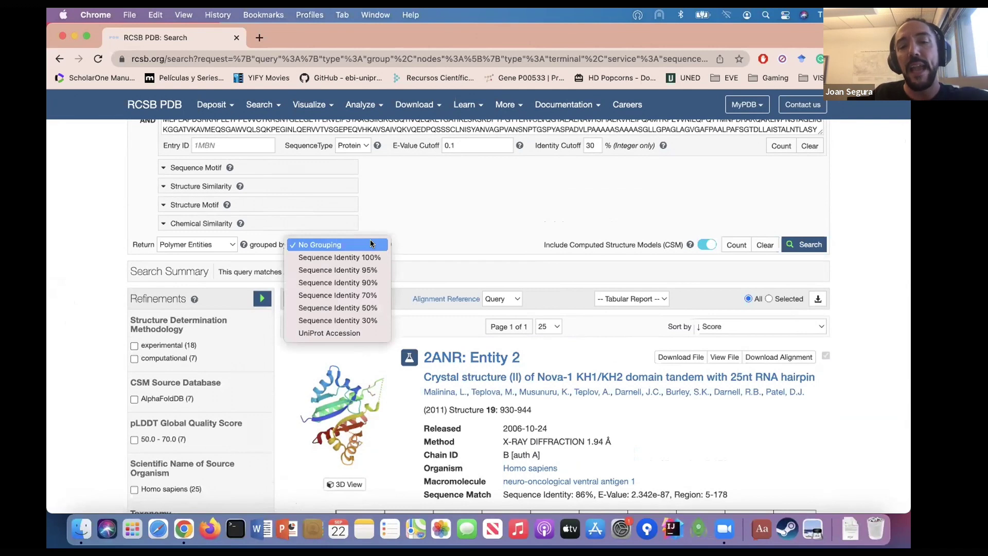
pyautogui.click(341, 332)
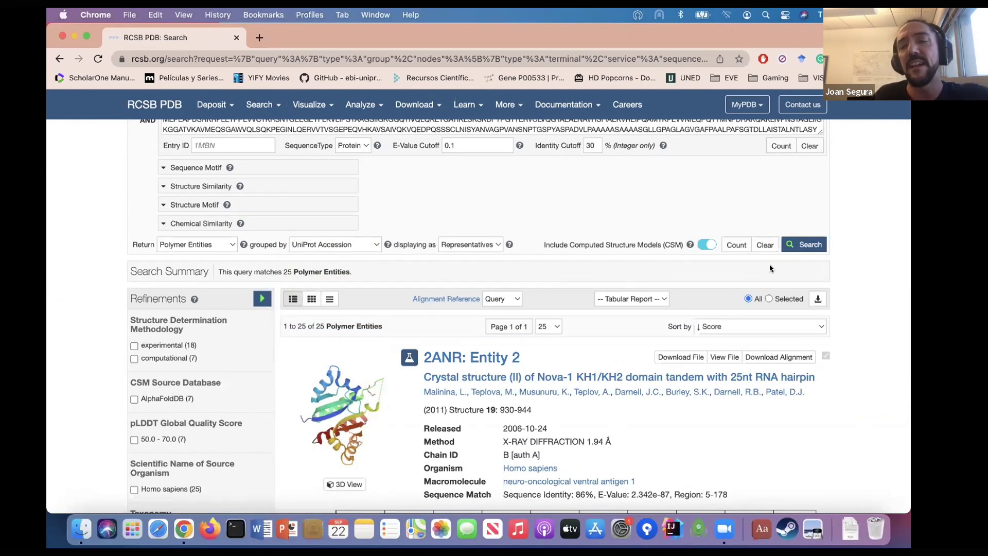
pyautogui.click(800, 242)
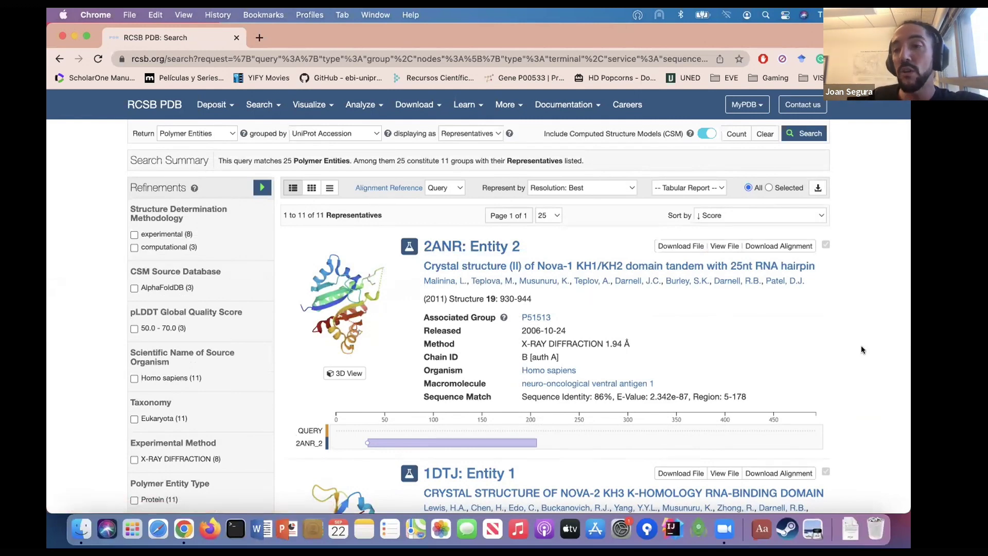
# - Look through the representative entities and the associated UniProt group listed for each one
pyautogui.scroll(-7, 862, 350)
pyautogui.scroll(2, 862, 350)
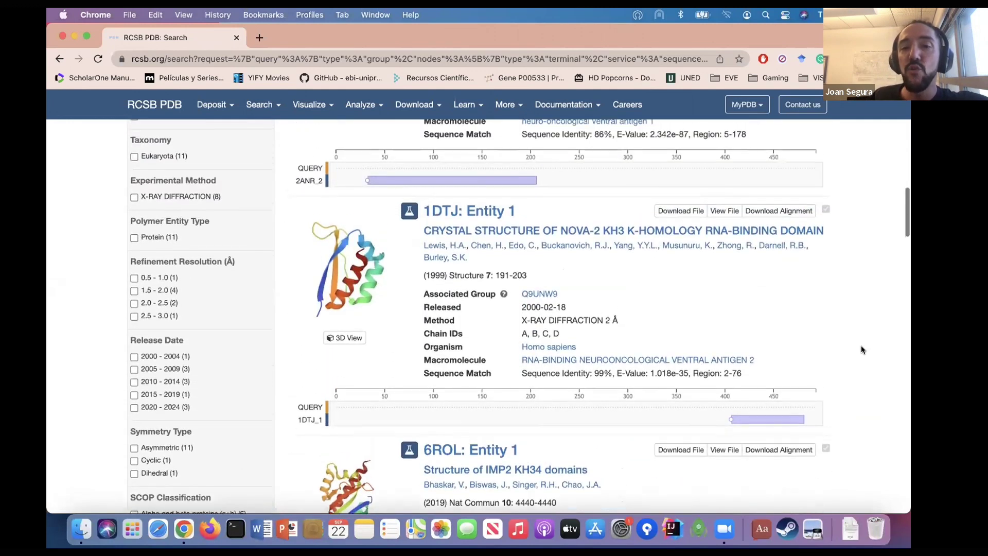
pyautogui.scroll(2, 861, 349)
pyautogui.scroll(2, 886, 208)
pyautogui.scroll(3, 886, 208)
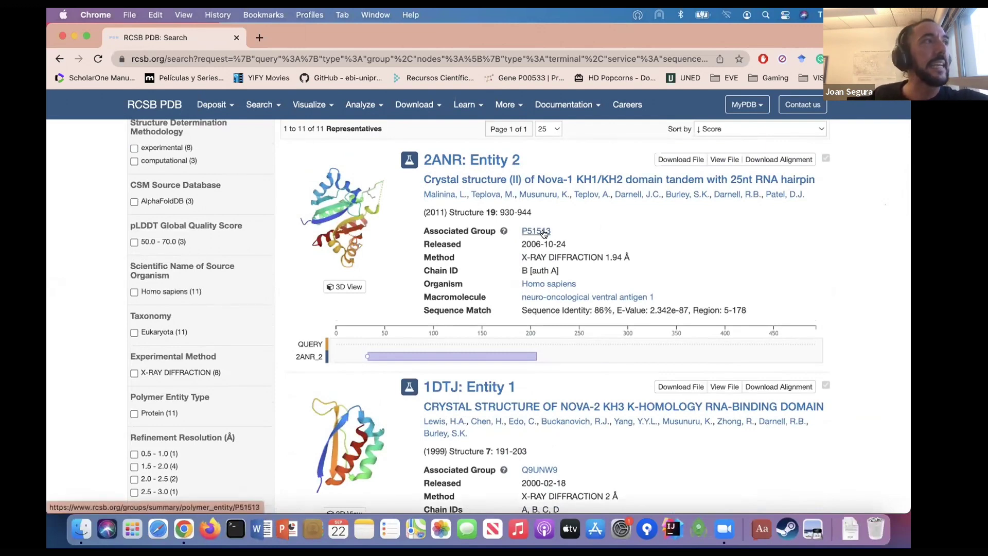
pyautogui.scroll(-7, 869, 256)
pyautogui.scroll(-1, 868, 254)
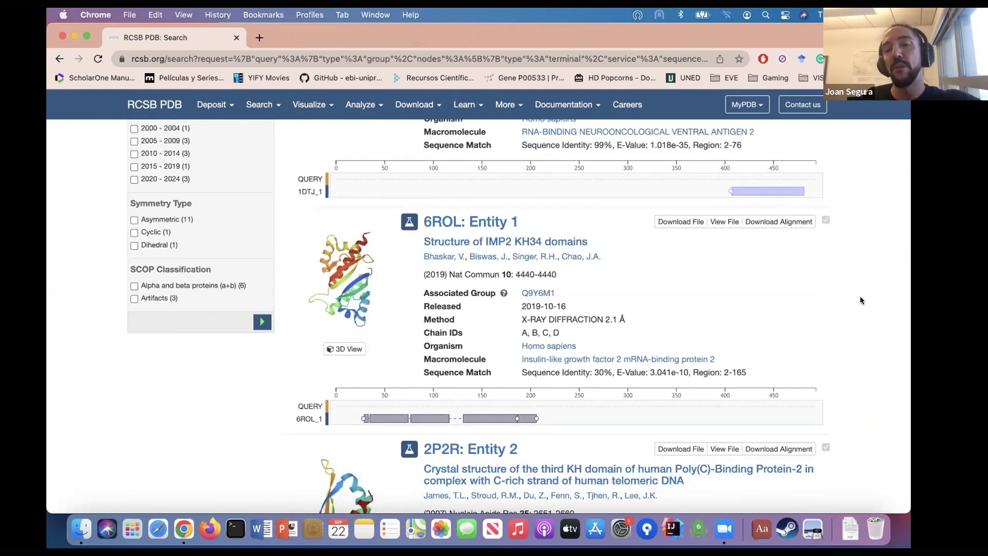
# - Switch the display of the UniProt Accession grouping to Groups and rerun the search
pyautogui.scroll(10, 860, 300)
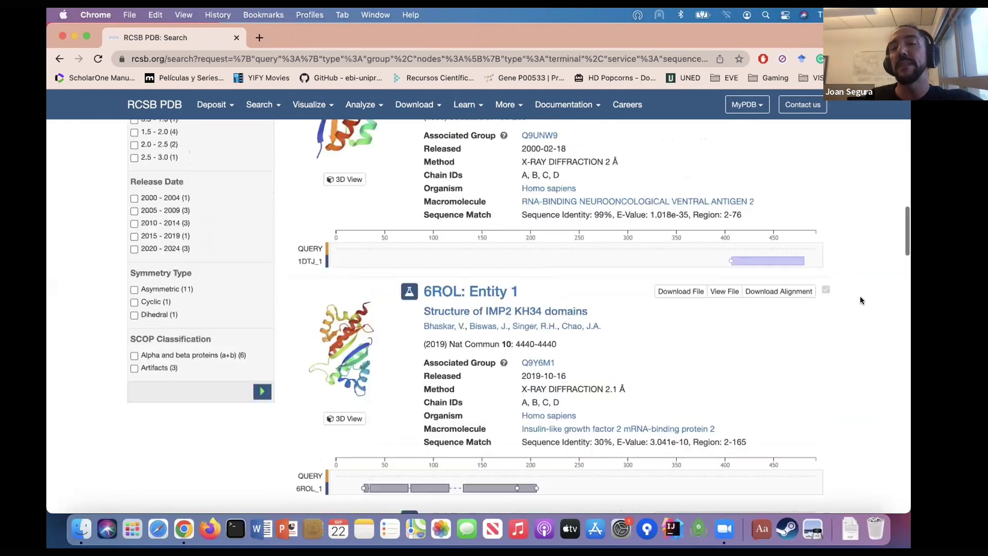
pyautogui.scroll(1, 861, 300)
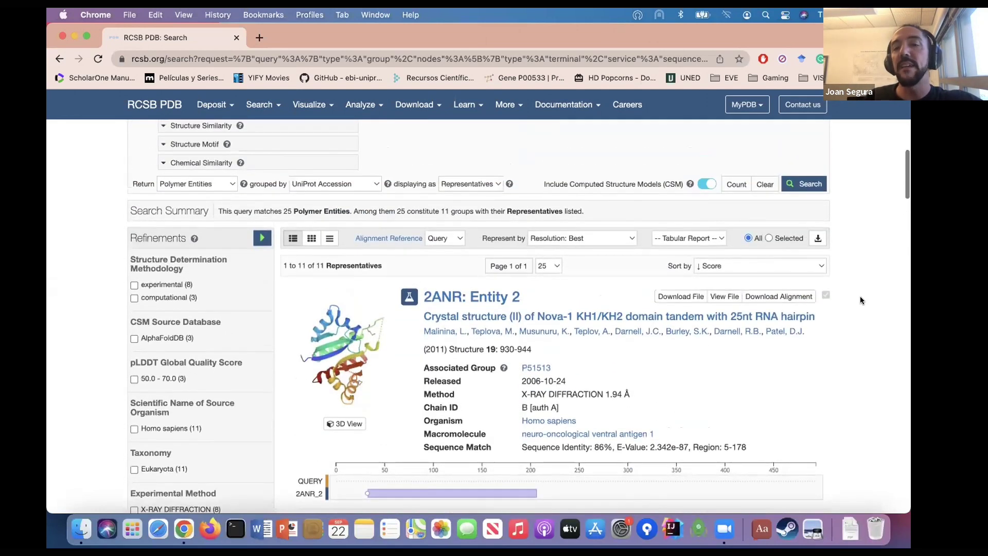
pyautogui.click(492, 184)
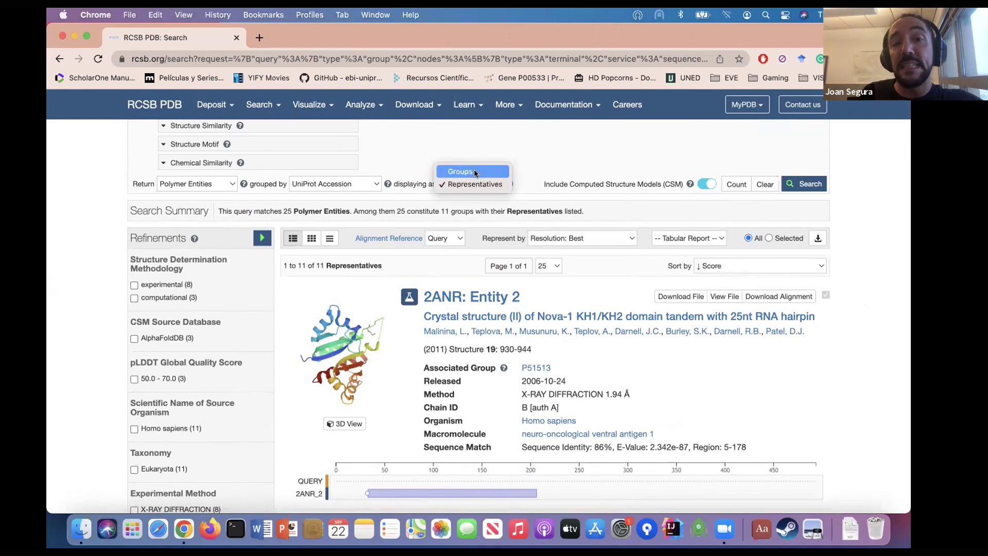
pyautogui.click(475, 173)
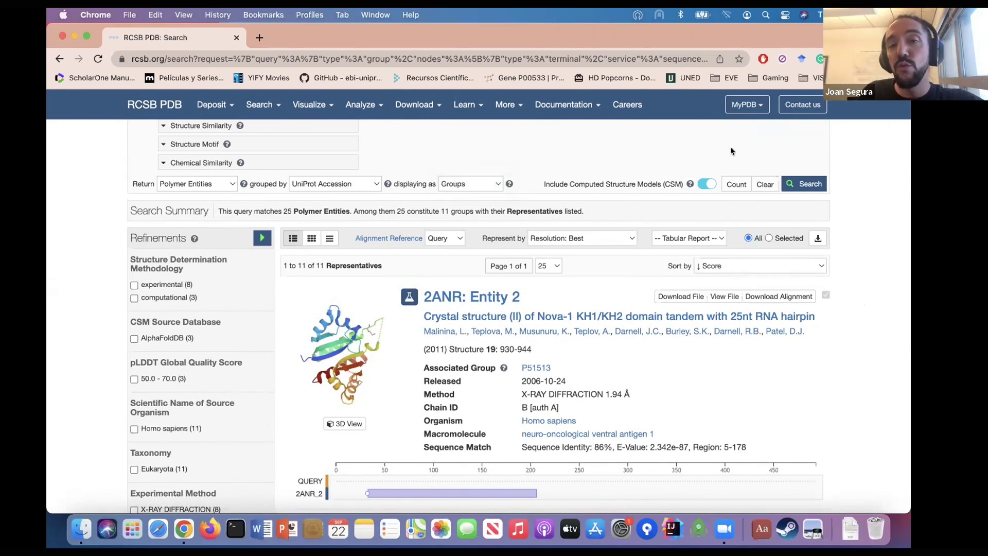
pyautogui.click(805, 187)
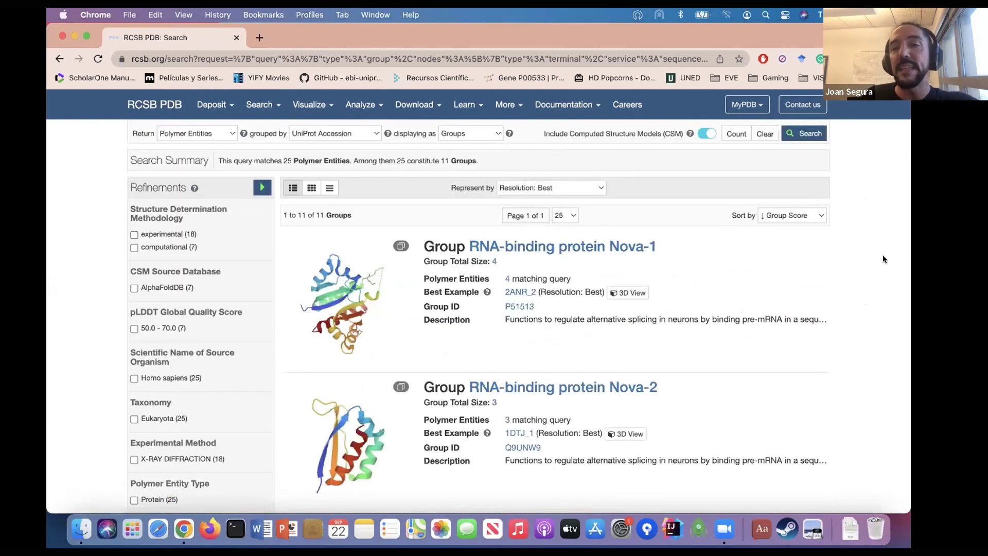
# - Open the summary of the whole Heterogeneous nuclear ribonucleoprotein K group and look over its description and member charts
pyautogui.scroll(-2, 894, 270)
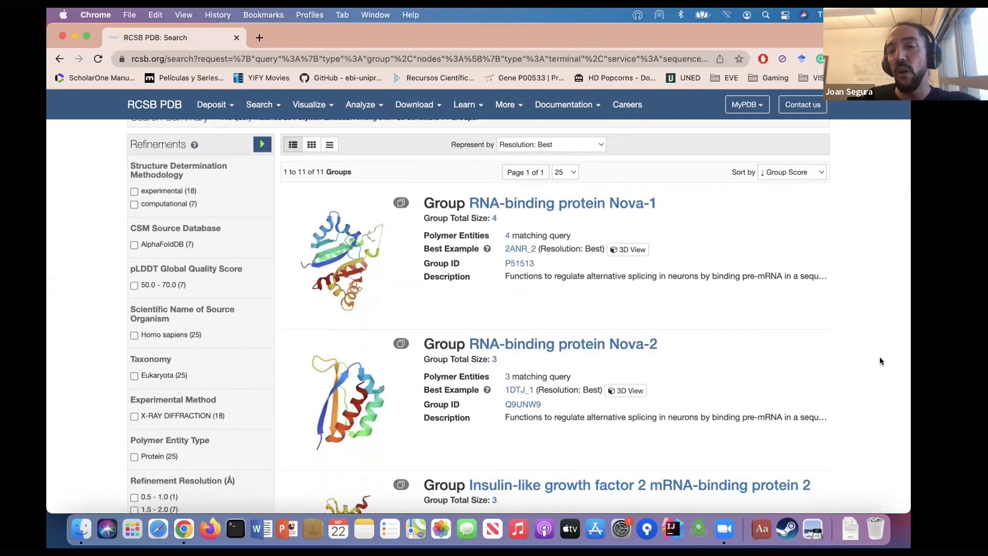
pyautogui.scroll(-10, 880, 361)
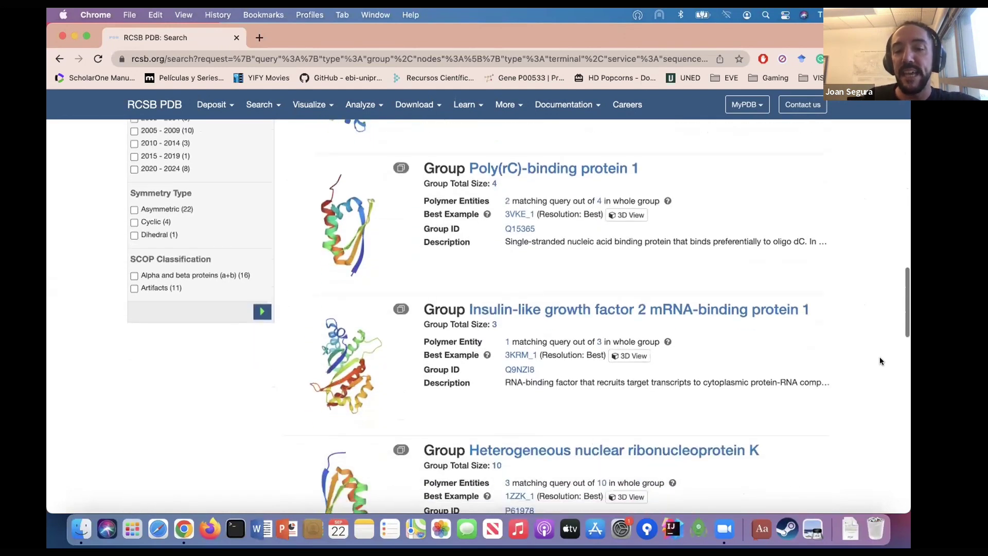
pyautogui.scroll(-4, 879, 360)
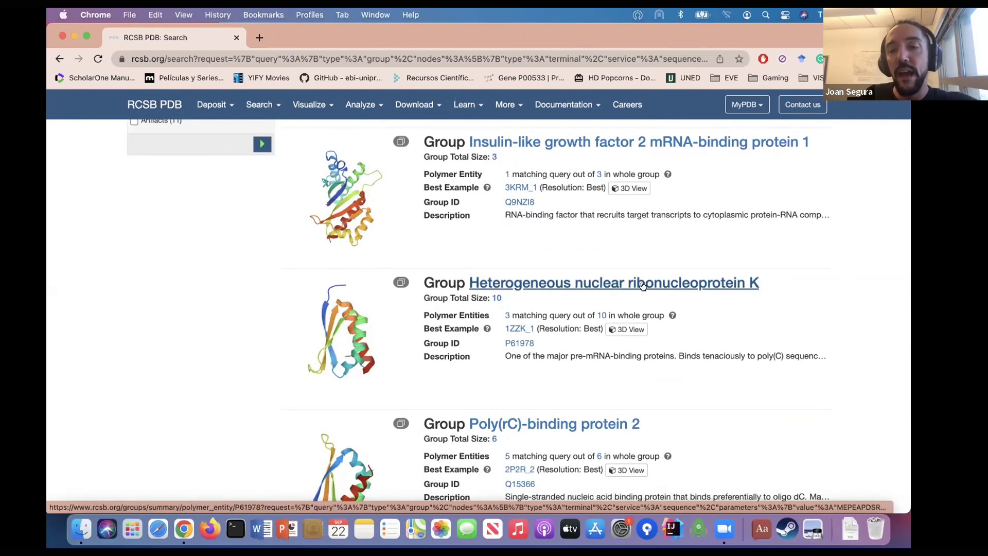
pyautogui.click(495, 300)
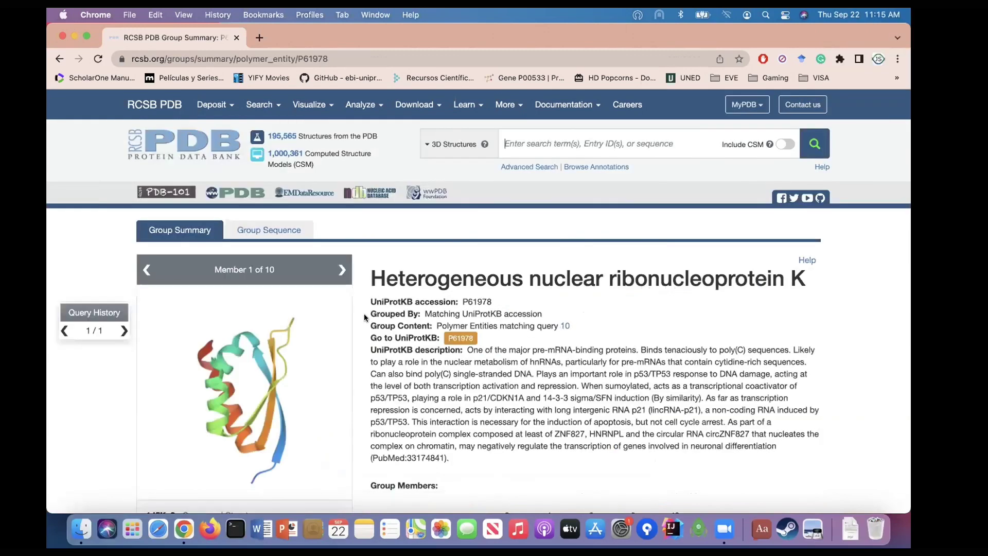
pyautogui.scroll(-2, 365, 318)
pyautogui.scroll(-3, 364, 317)
pyautogui.scroll(3, 365, 317)
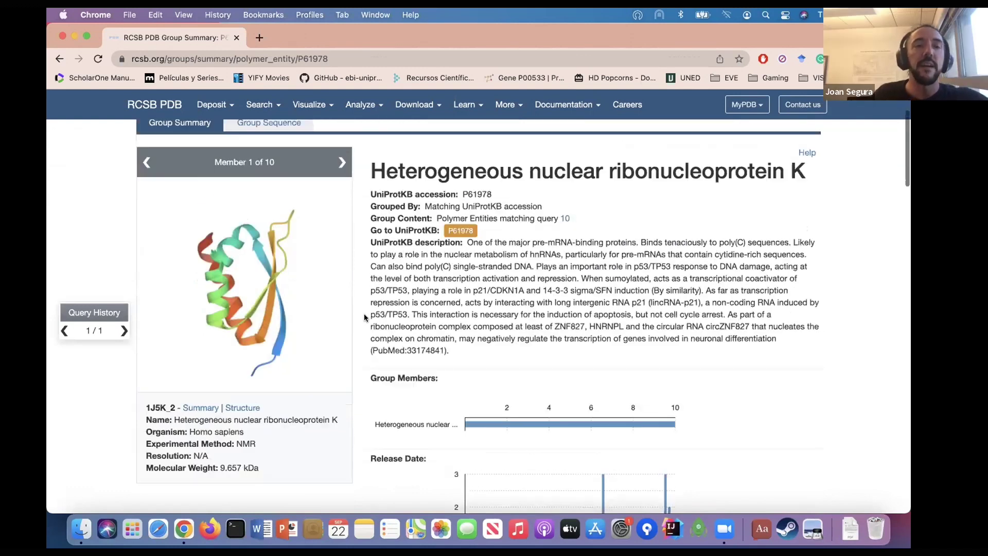
# - Browse through the Heterogeneous nuclear ribonucleoprotein K group's member structures, from the first one to member 8
pyautogui.scroll(-3, 365, 316)
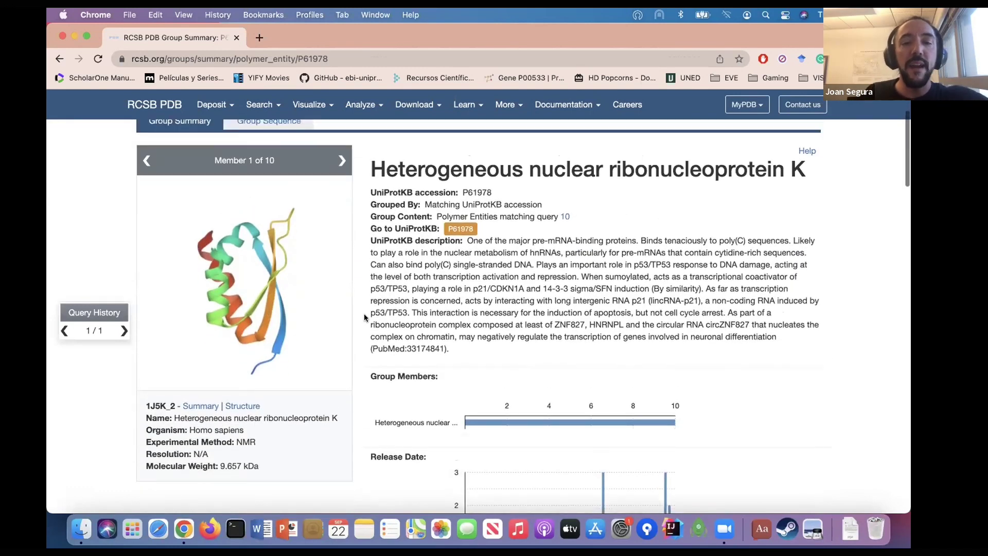
pyautogui.click(341, 161)
pyautogui.click(341, 160)
pyautogui.click(340, 160)
pyautogui.click(341, 160)
pyautogui.click(341, 160)
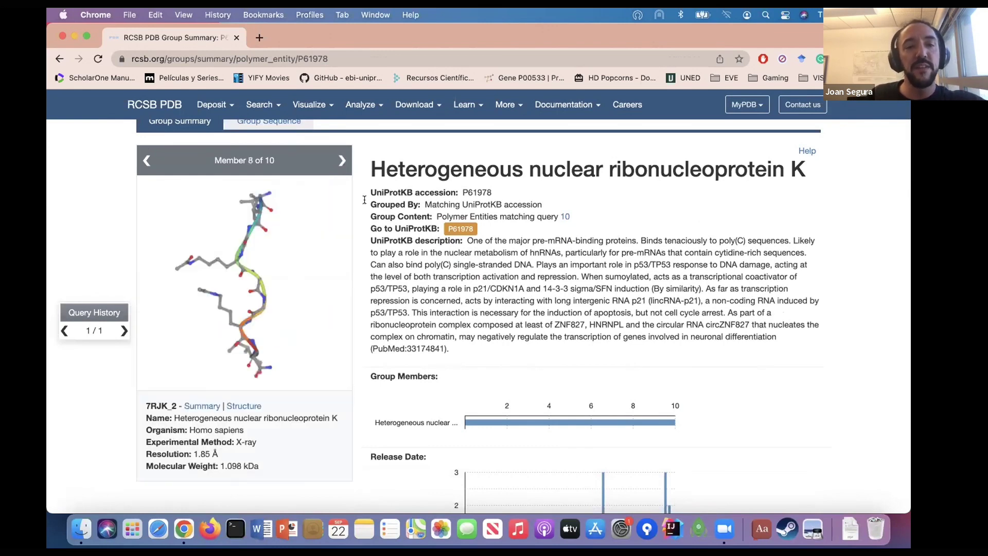
# - Refine the group to its X-RAY DIFFRACTION members using the Experimental Method chart in Experimental Features
pyautogui.scroll(-10, 371, 216)
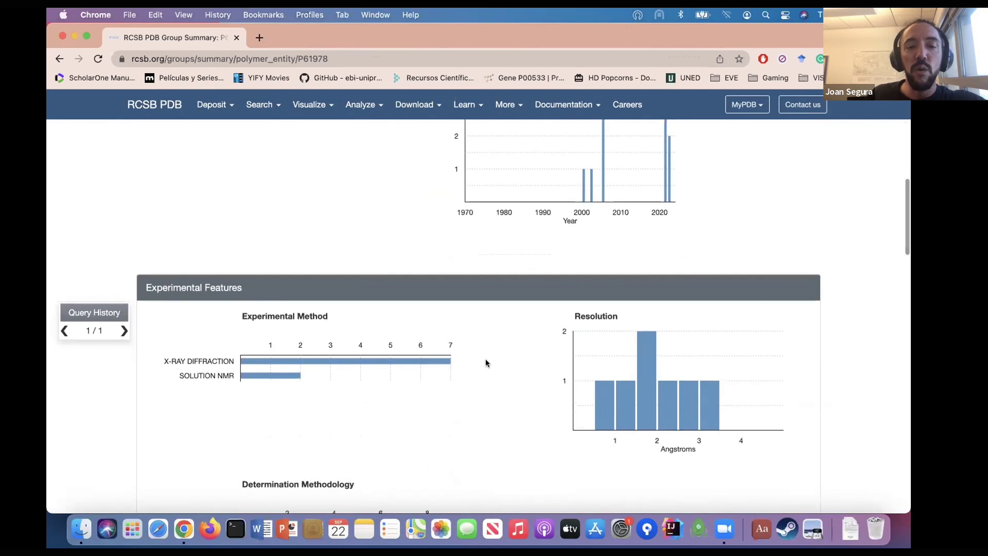
pyautogui.scroll(3, 488, 365)
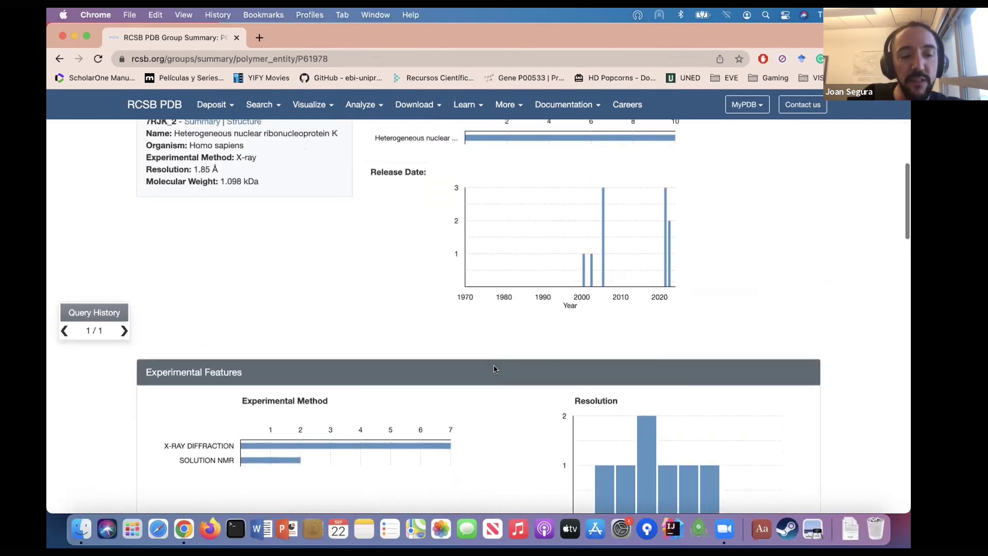
pyautogui.scroll(-3, 494, 369)
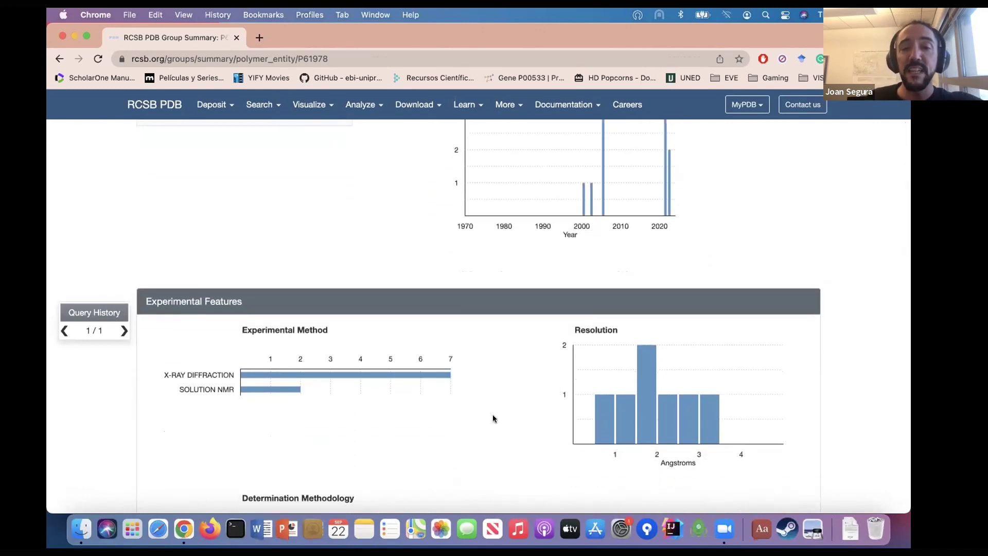
pyautogui.scroll(-4, 520, 445)
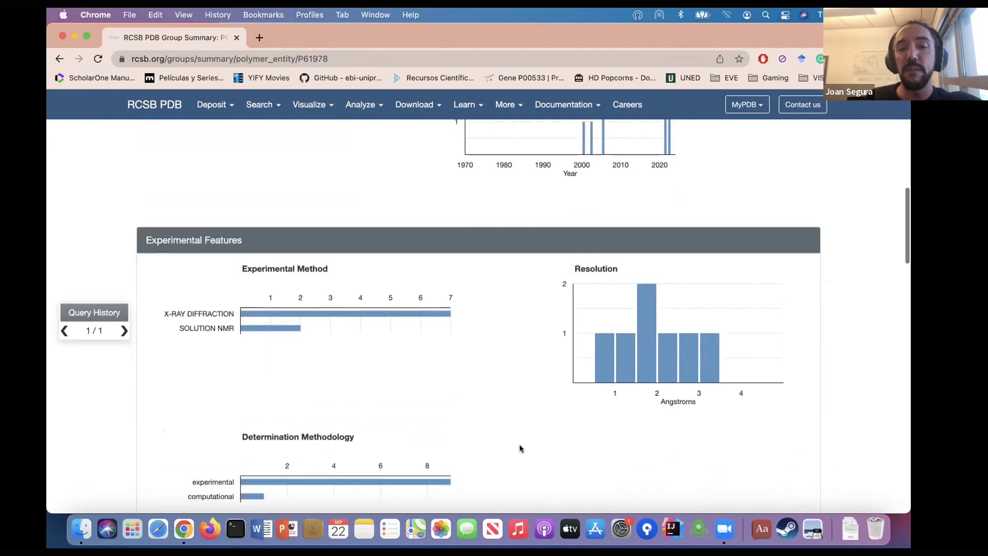
pyautogui.scroll(2, 520, 448)
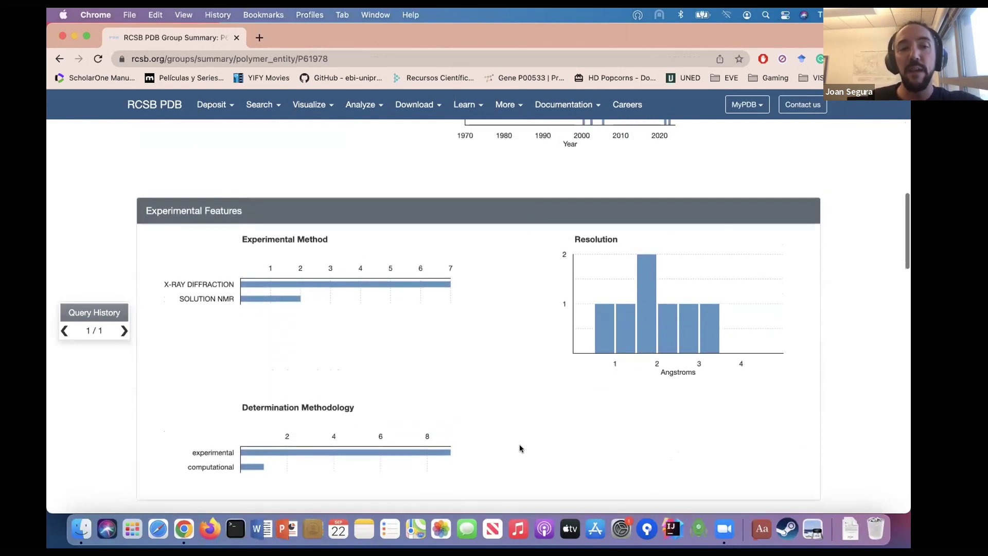
pyautogui.scroll(7, 504, 368)
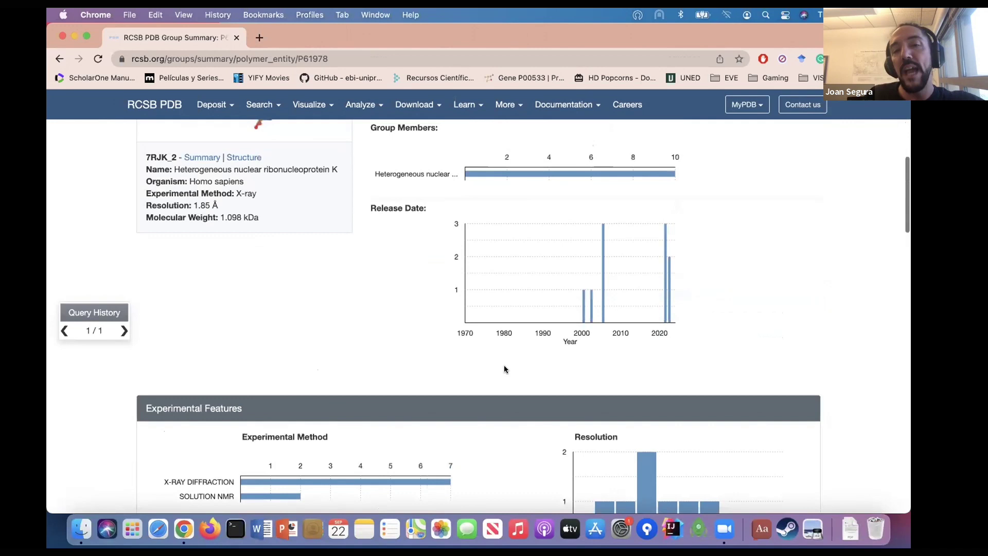
pyautogui.scroll(-3, 505, 369)
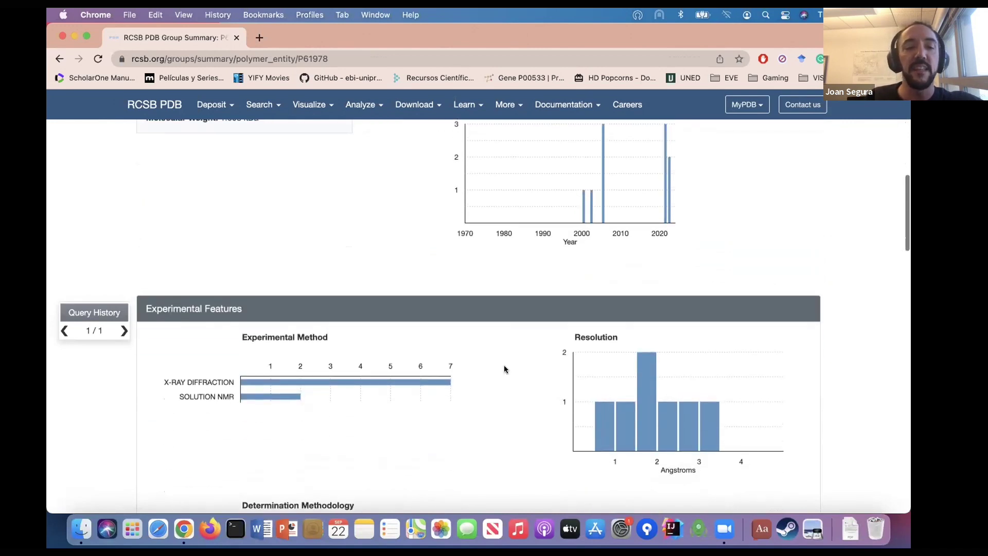
pyautogui.moveTo(406, 379)
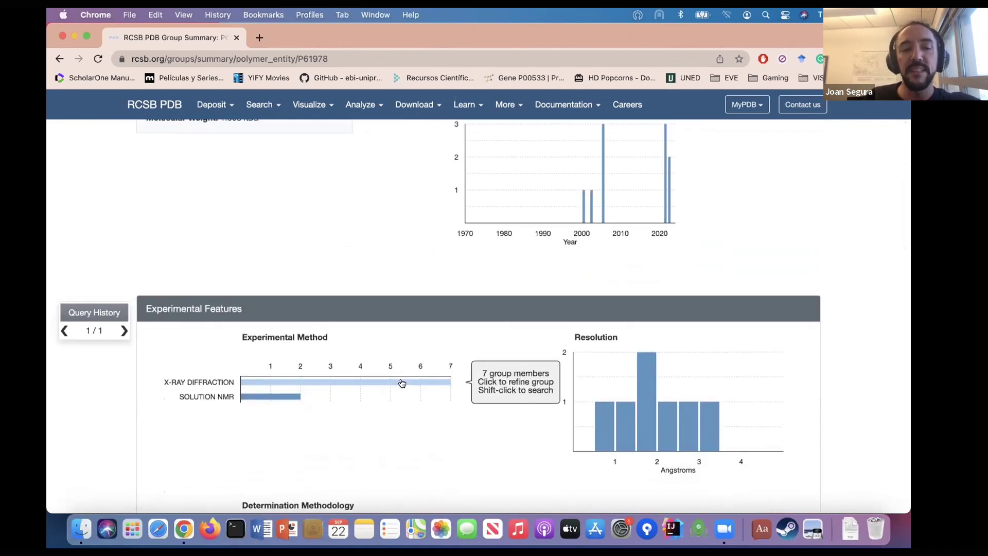
pyautogui.click(402, 383)
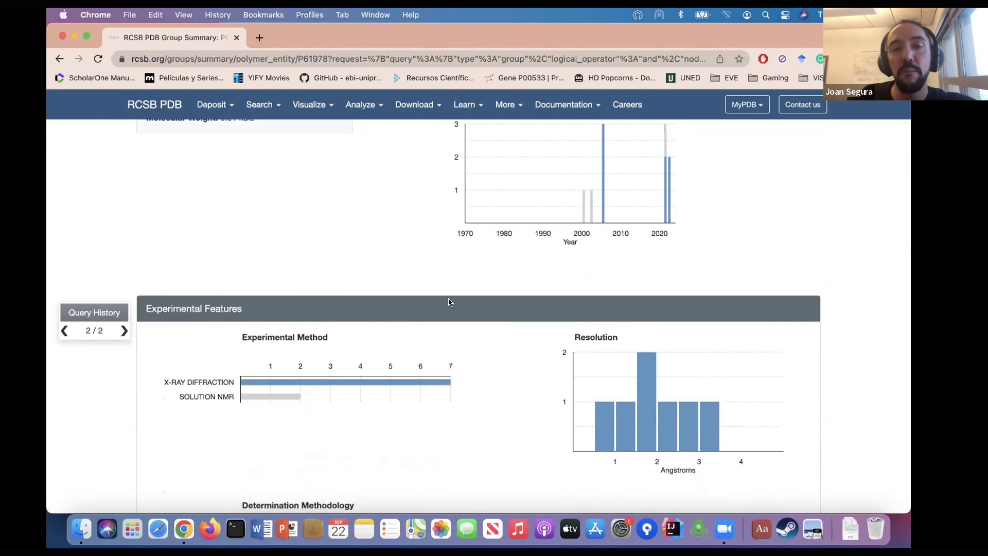
# - Look over the refined group's member, methodology and organism charts and return to the unrefined group through the query history
pyautogui.scroll(9, 427, 269)
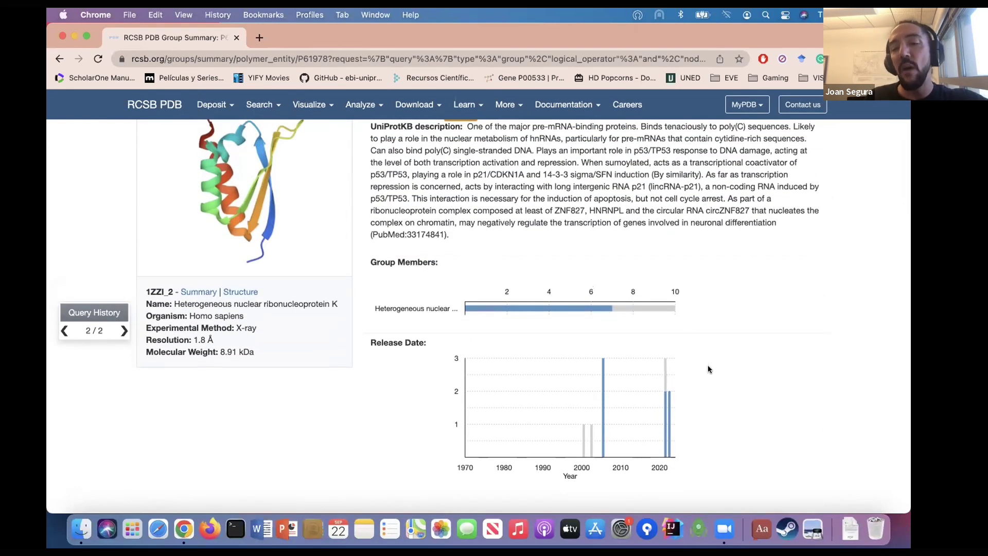
pyautogui.scroll(-10, 708, 368)
pyautogui.scroll(-12, 708, 369)
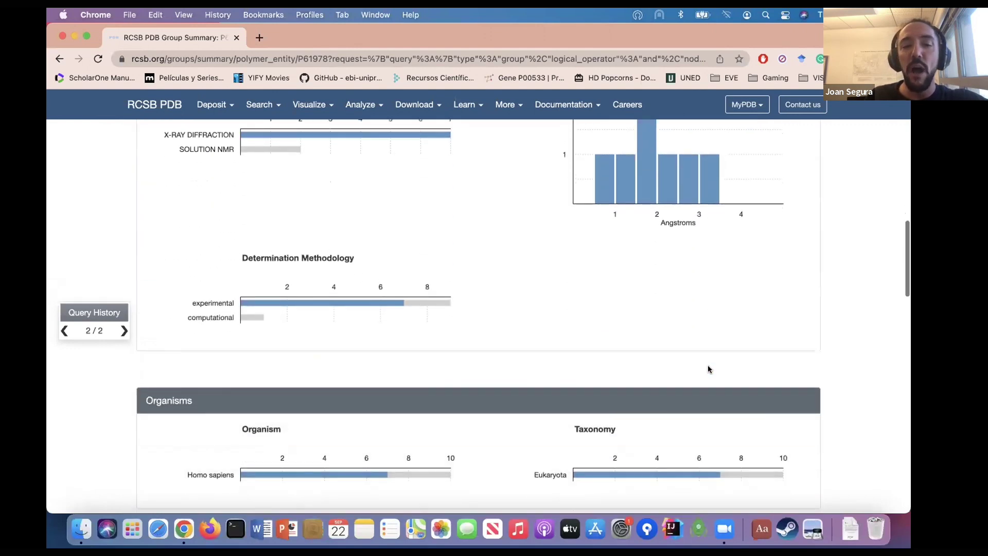
pyautogui.moveTo(366, 410)
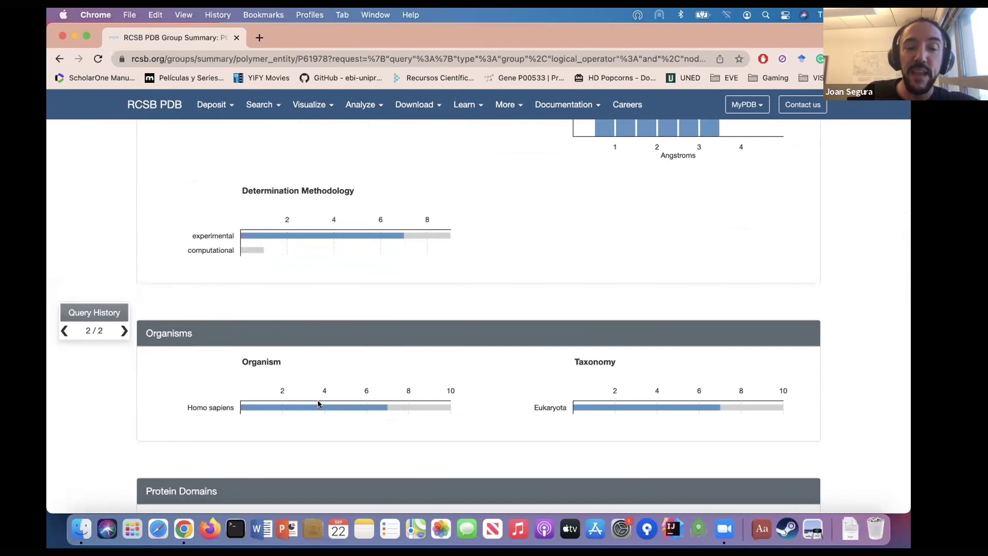
pyautogui.scroll(4, 506, 307)
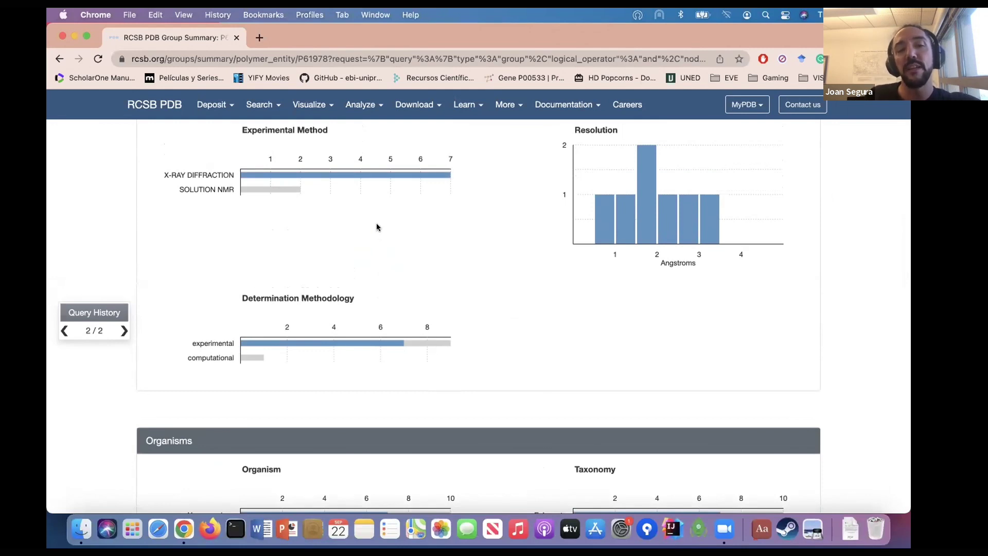
pyautogui.moveTo(351, 177)
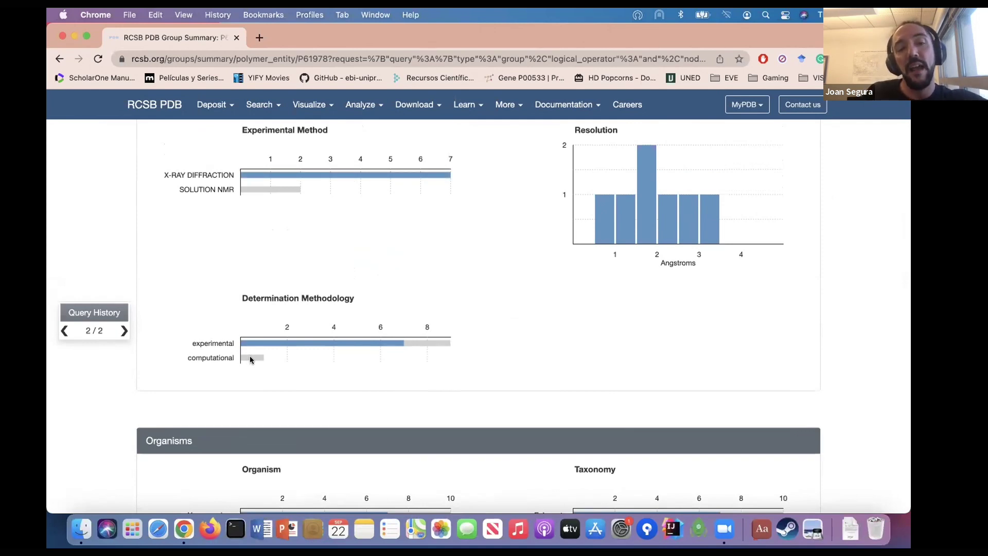
pyautogui.click(64, 331)
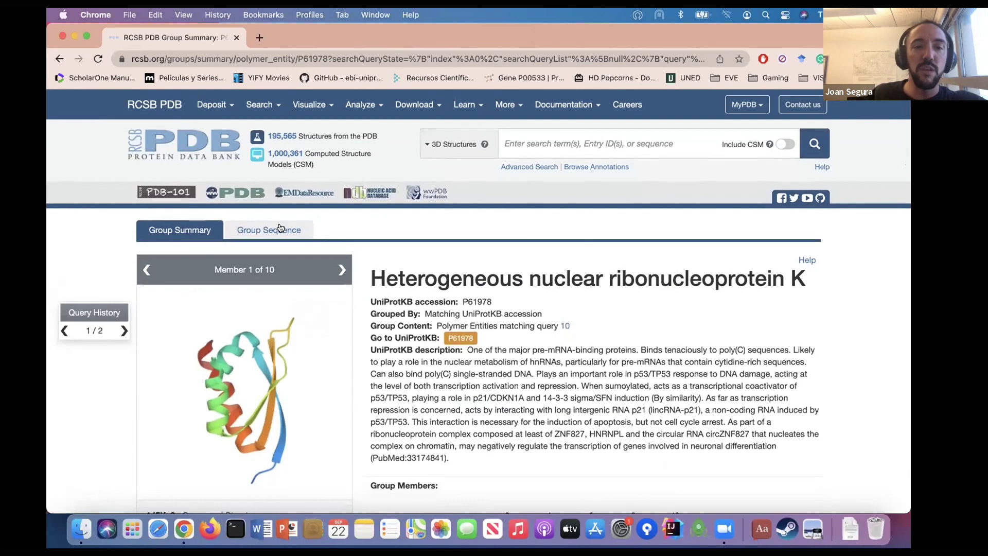
# - Open the group's sequence alignments and examine the UniProt features and aligned entities, down to the residues near position 391
pyautogui.click(281, 228)
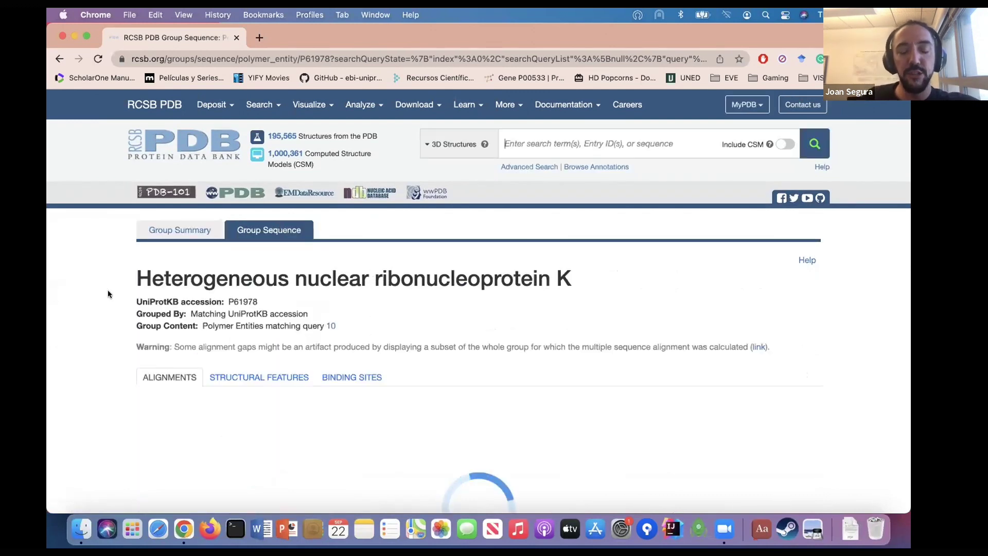
pyautogui.scroll(-6, 108, 294)
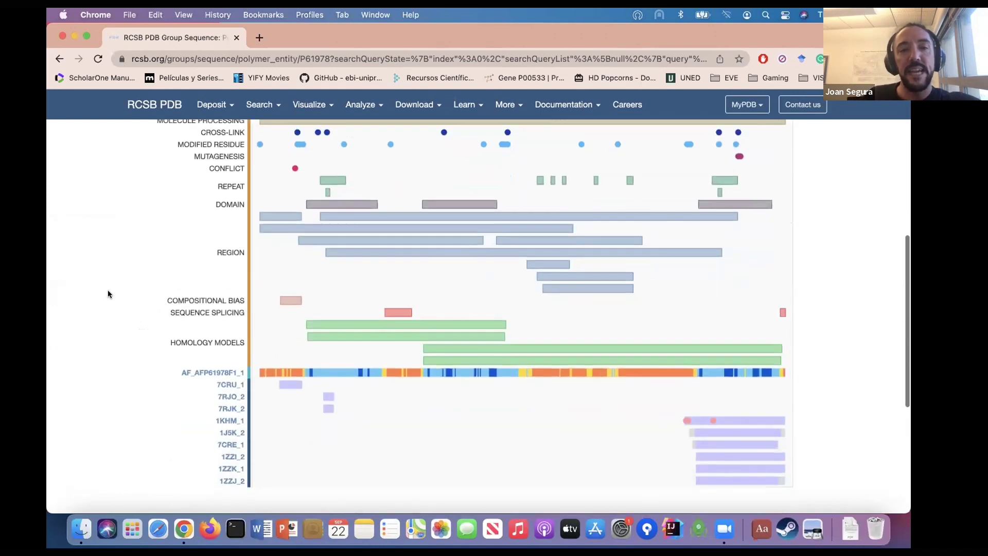
pyautogui.moveTo(432, 275)
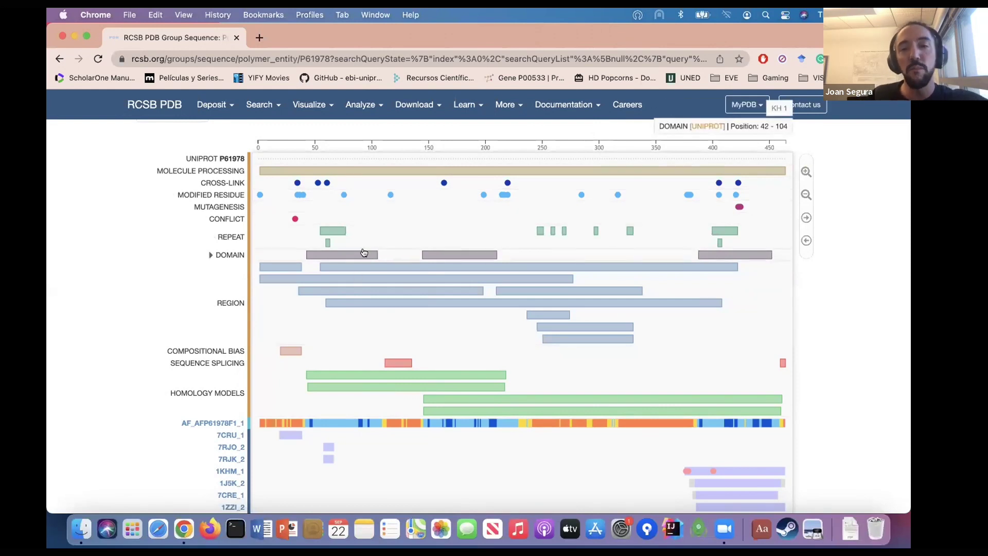
pyautogui.scroll(-5, 838, 326)
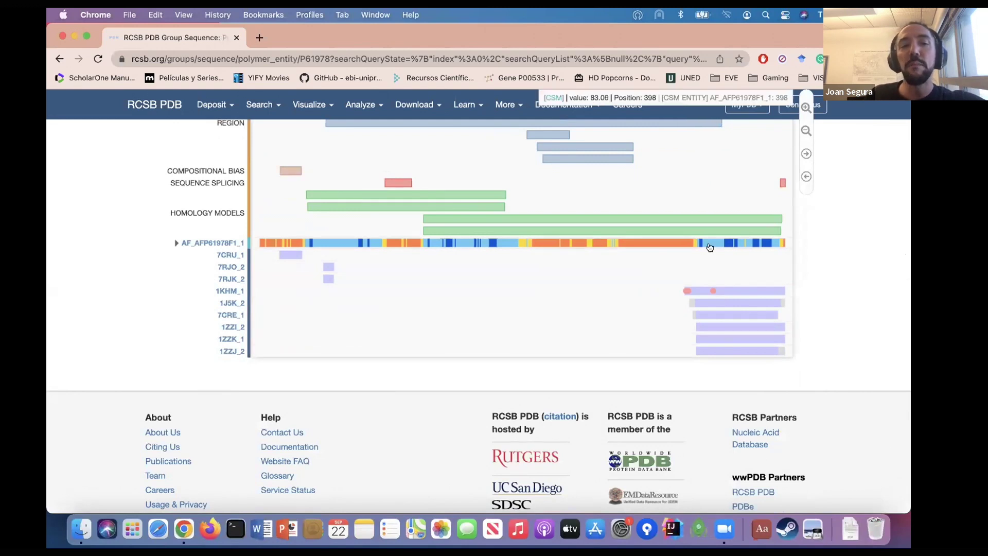
pyautogui.scroll(5, 713, 284)
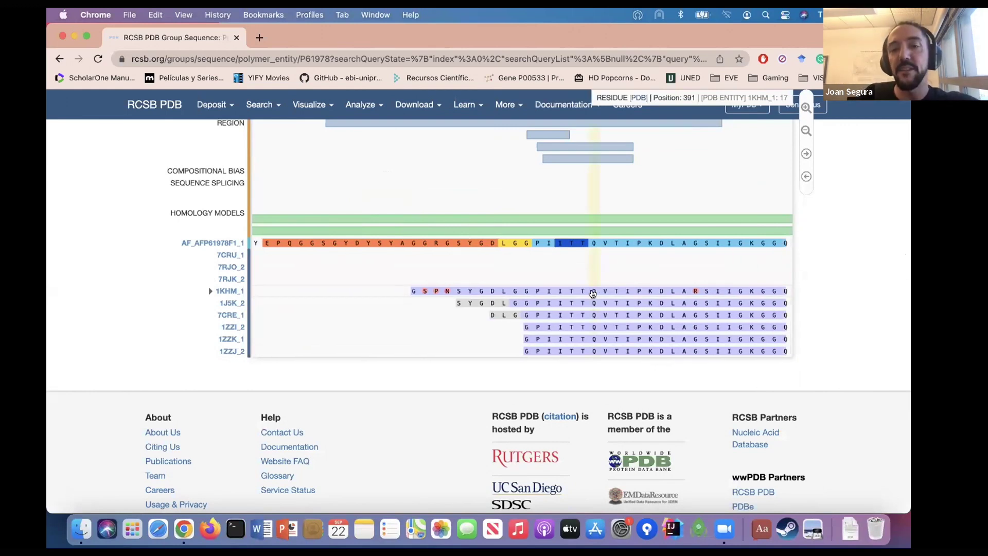
pyautogui.scroll(-5, 593, 294)
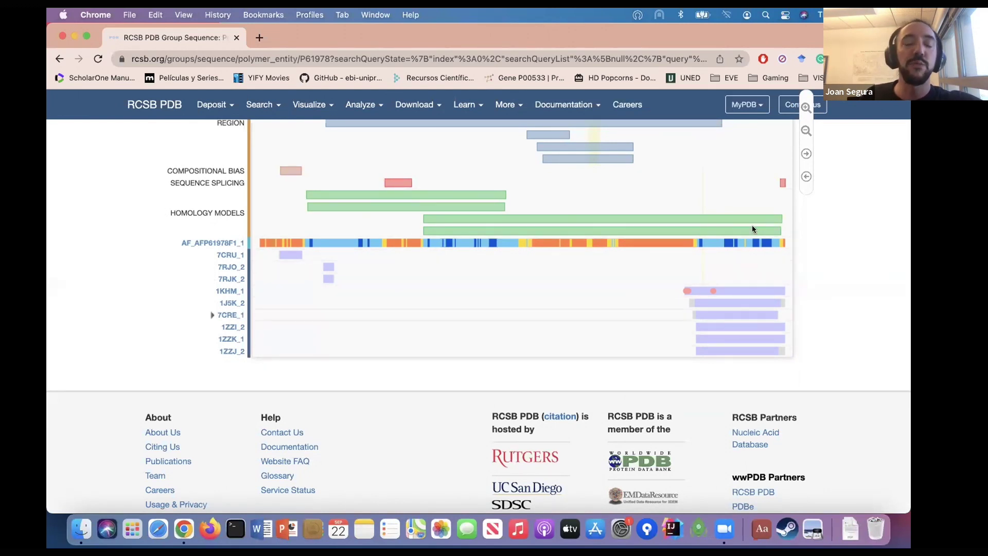
# - Open the computed structure model AF_AFP61978F1 from the alignment and display it in the 1D-3D View
pyautogui.click(208, 244)
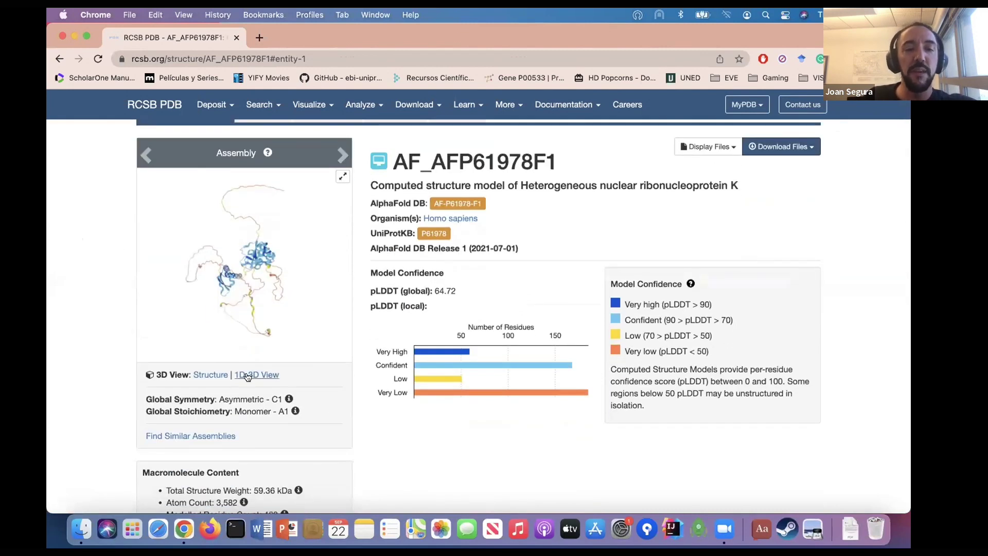
pyautogui.click(247, 375)
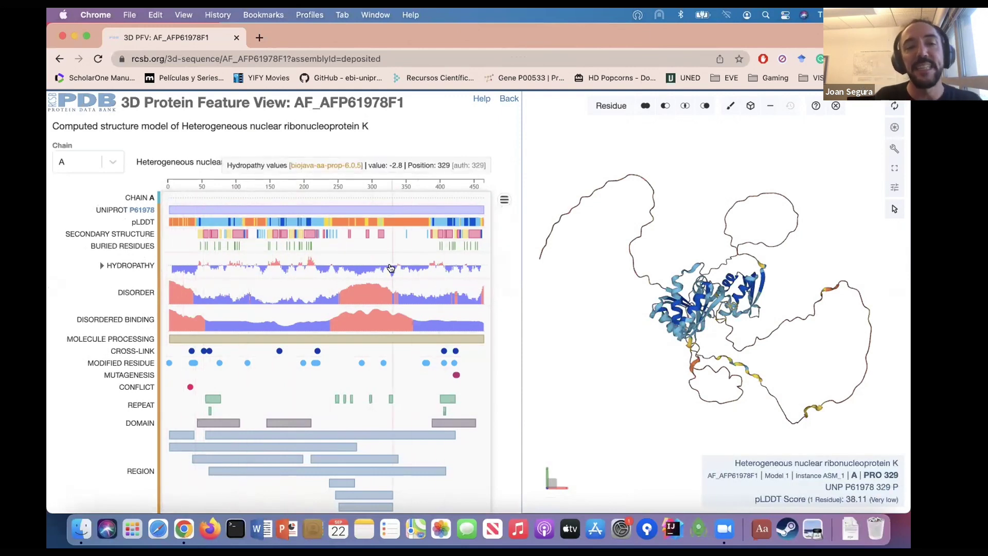
# - Select the helix at positions 199–215 in the secondary structure track, inspect it in the 3D model and reset the model's zoom
pyautogui.click(311, 236)
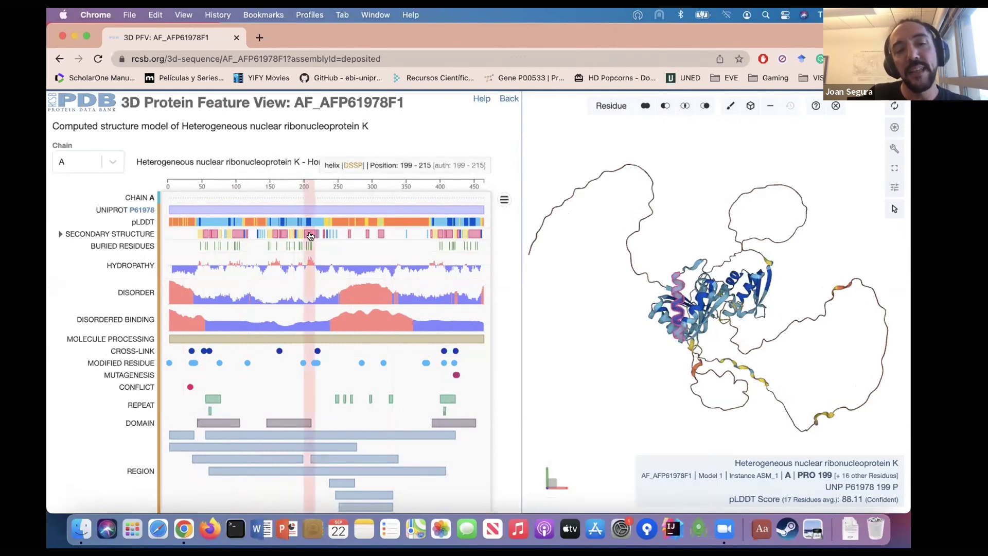
pyautogui.moveTo(594, 267); pyautogui.dragTo(811, 196)
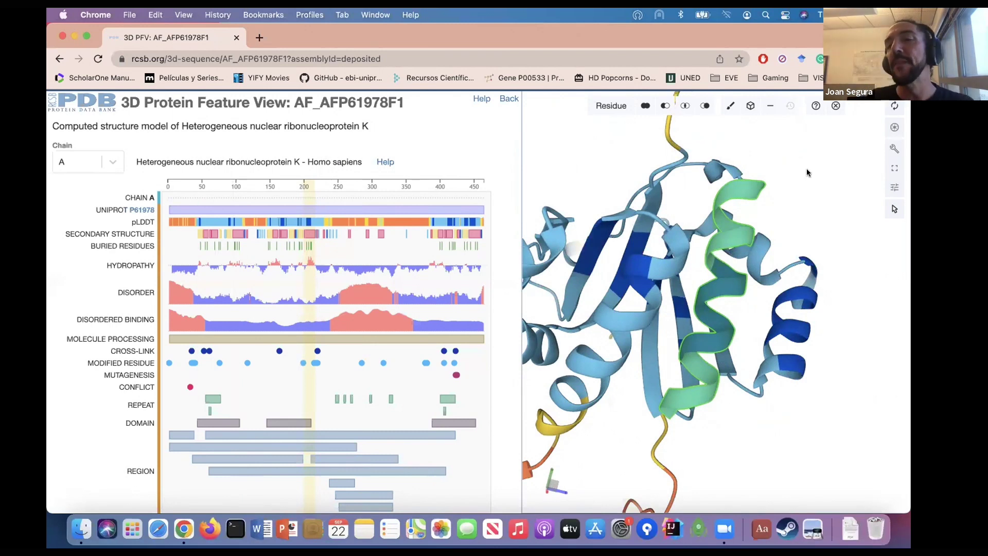
pyautogui.click(894, 108)
pyautogui.scroll(-1, 62, 264)
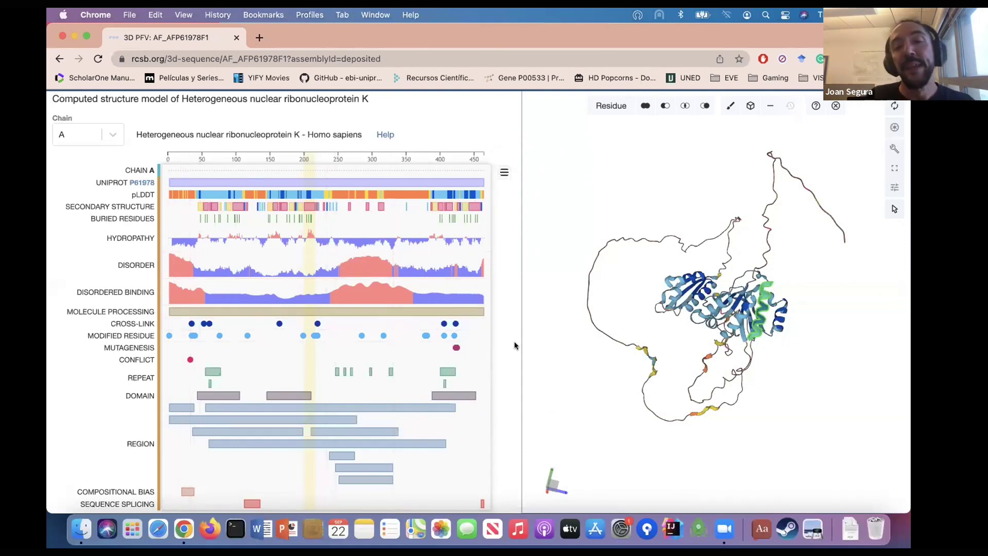
# - Switch to the presentation and advance from the Go Live Demo slide to the Questions slide
pyautogui.press('super+Tab')
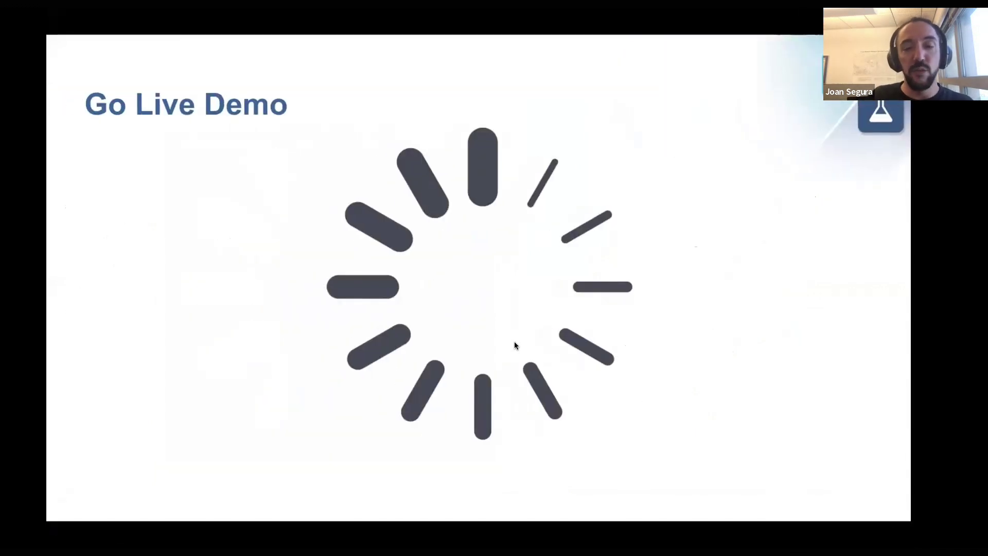
pyautogui.press('Right')
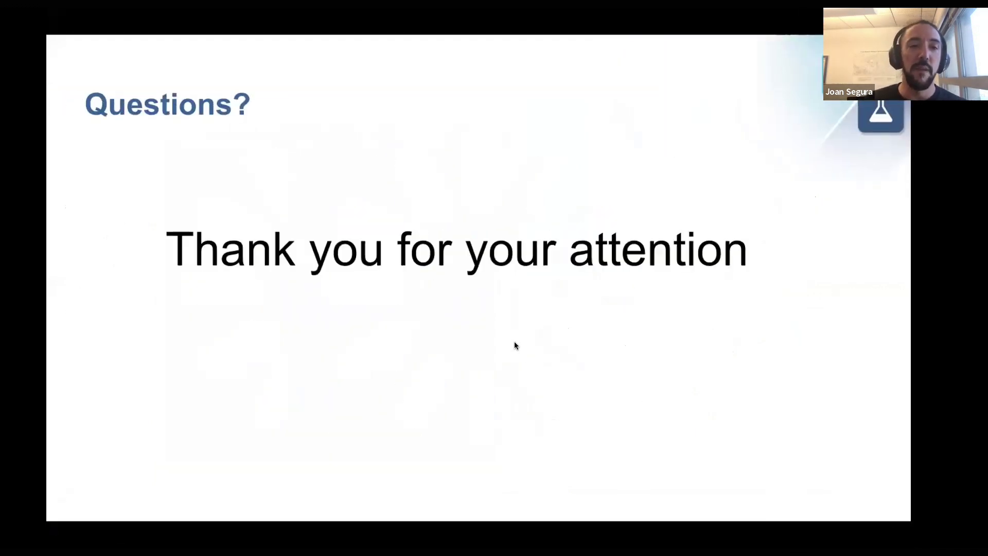